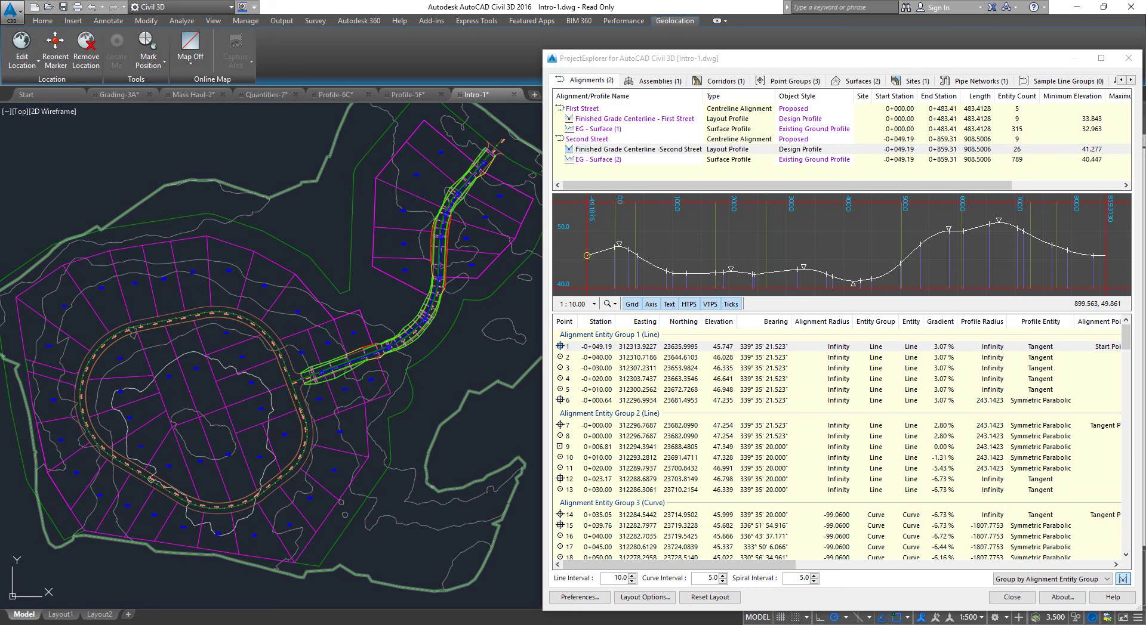
Step: Quick-report the Second Street design profile with default layout, save as Quick Report - Intro-1.txt, and open it
click(632, 154)
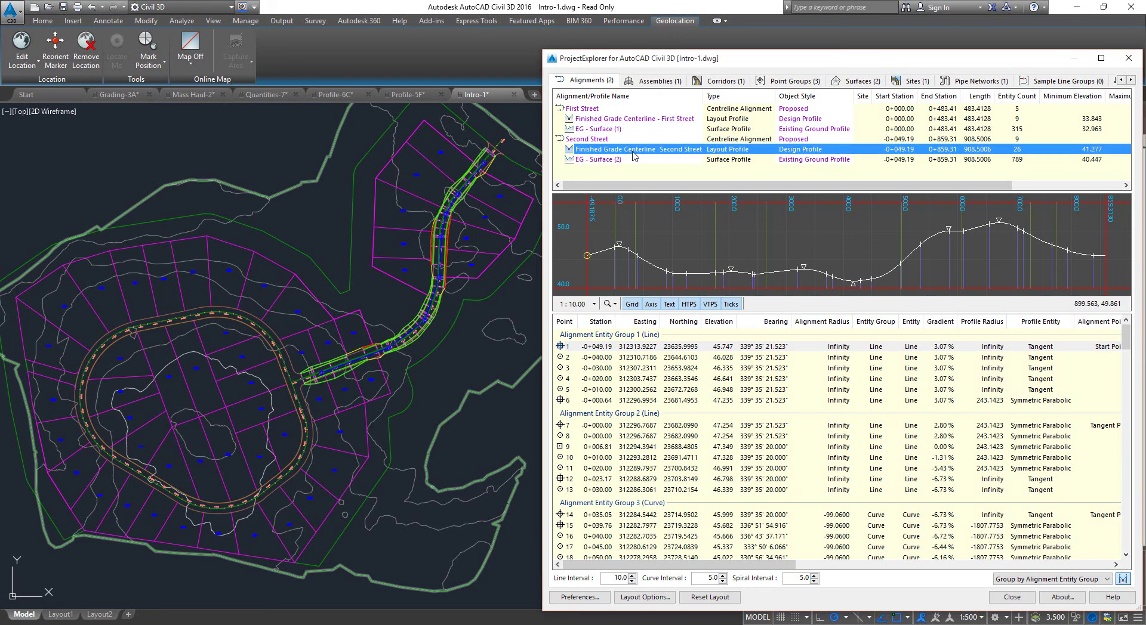
right_click(634, 156)
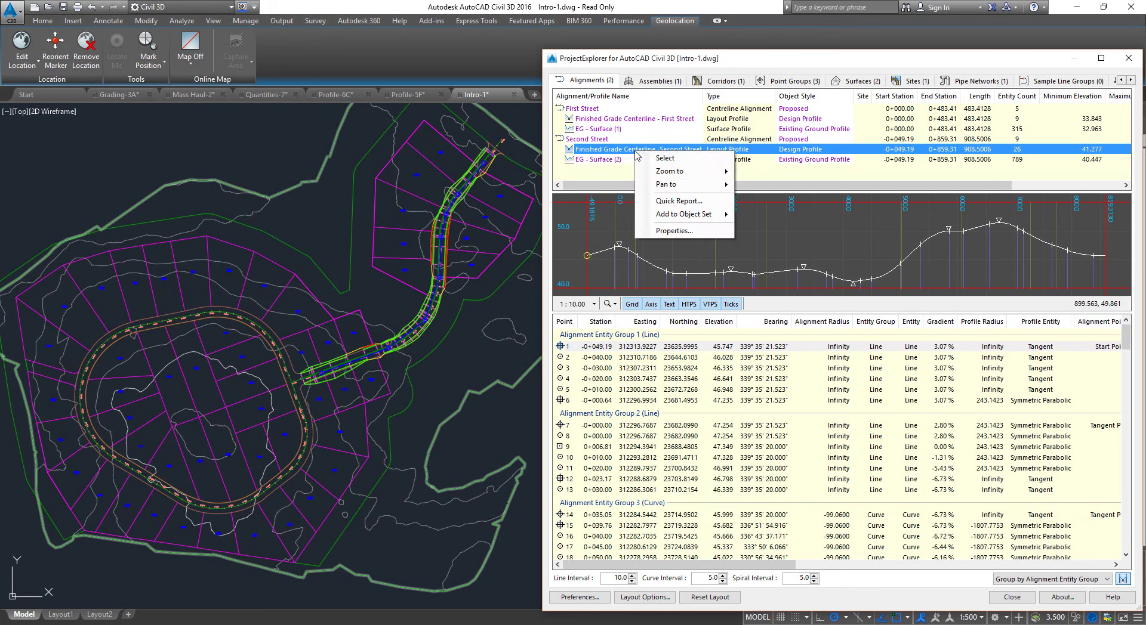
click(678, 201)
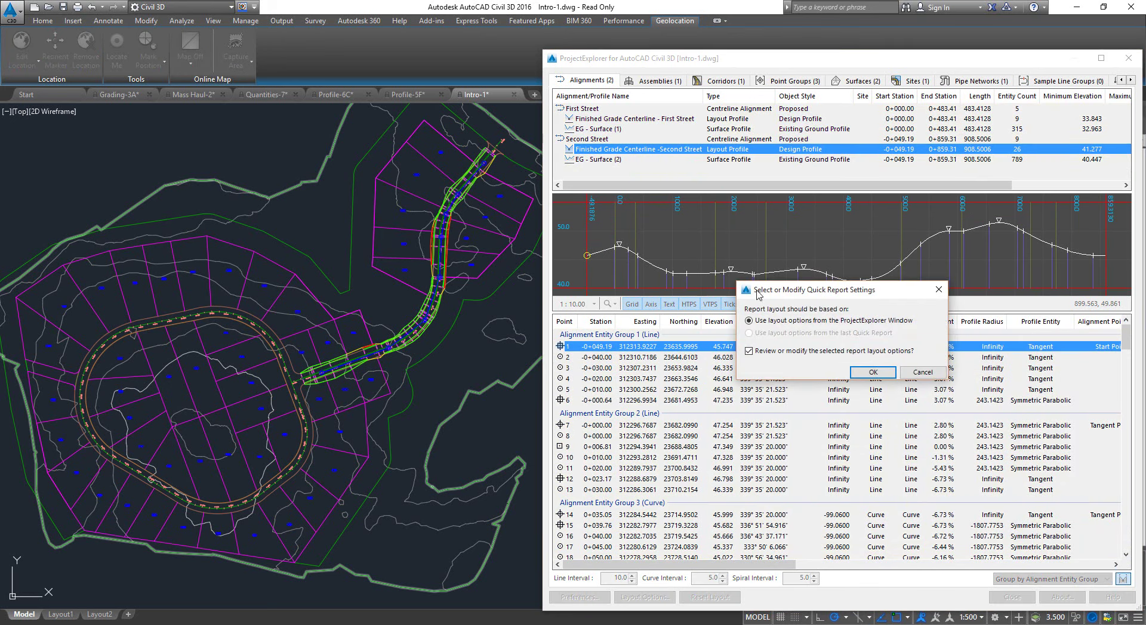
click(873, 373)
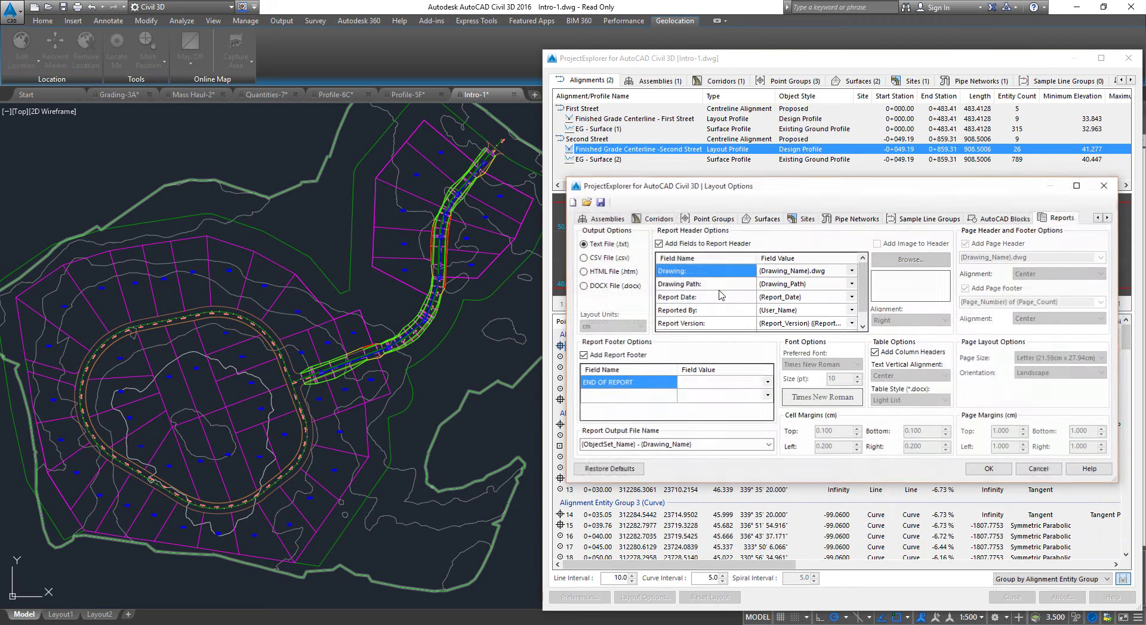
drag(813, 189, 786, 182)
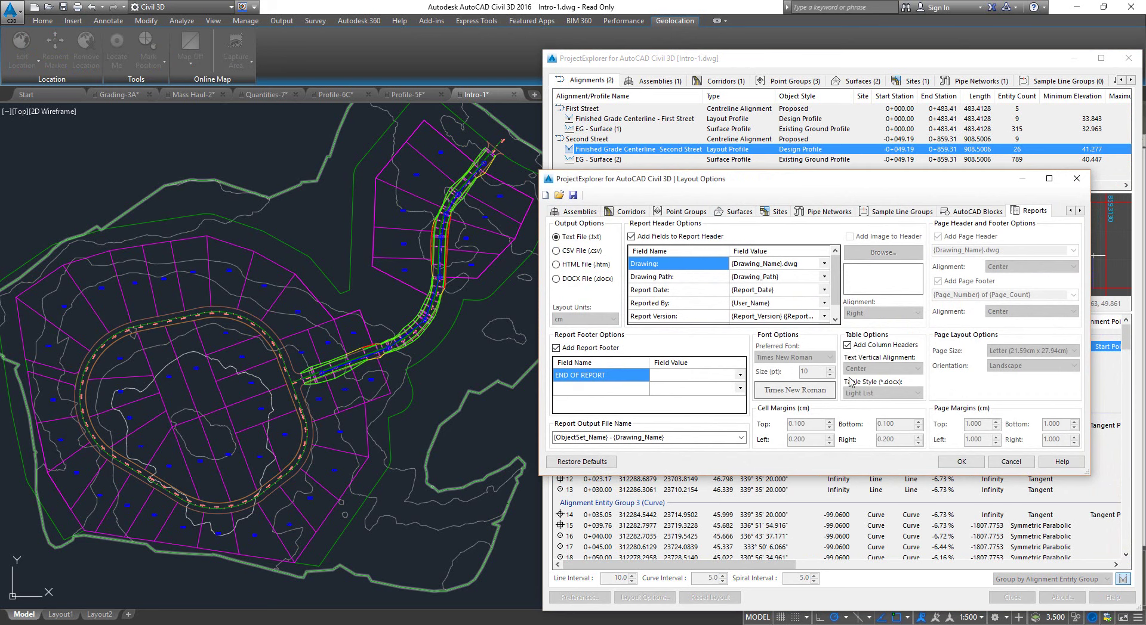
click(961, 462)
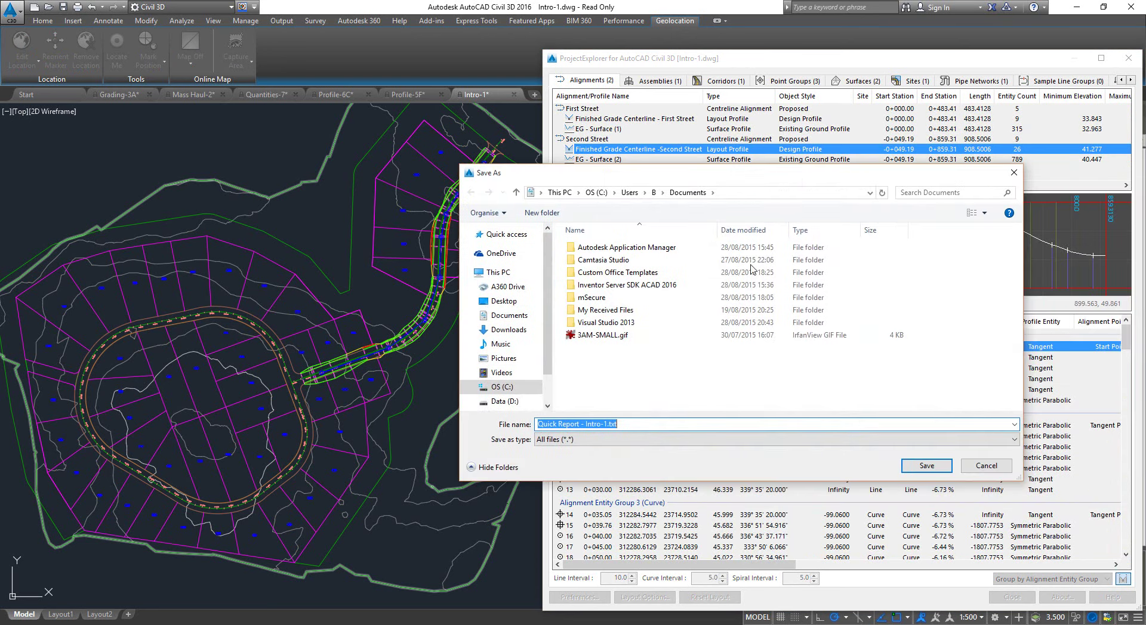
click(925, 469)
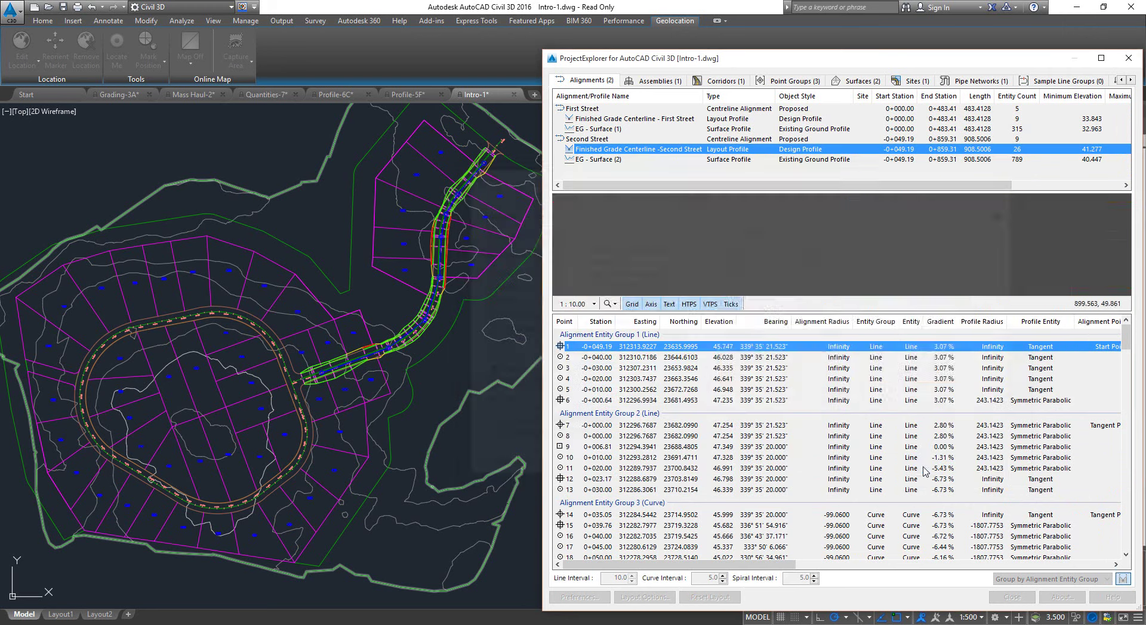
click(876, 368)
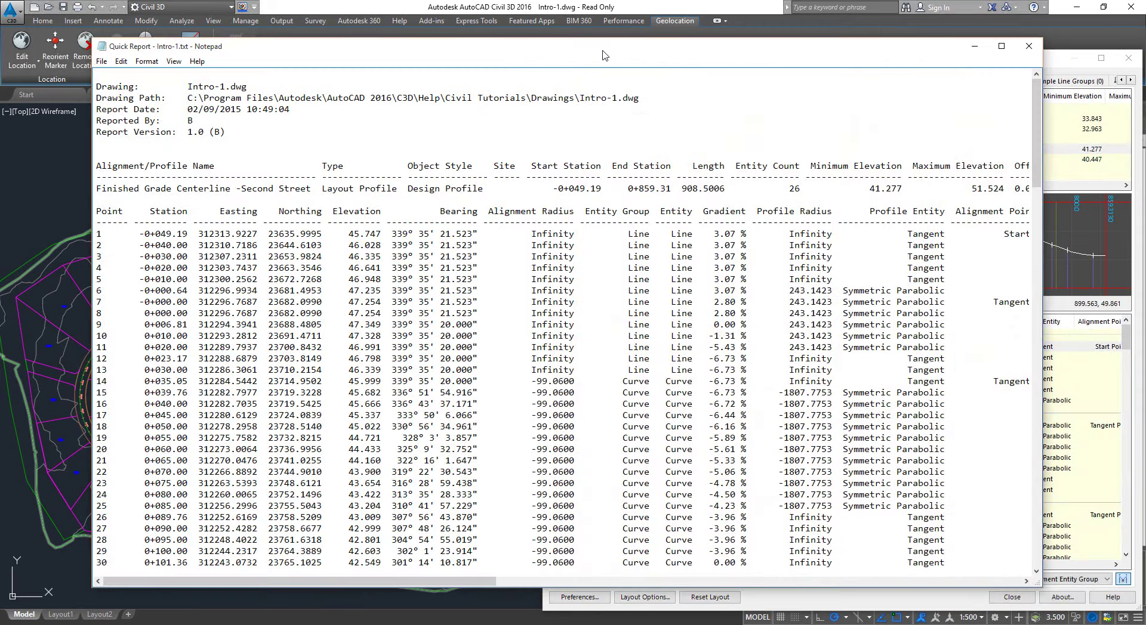
drag(602, 54, 551, 36)
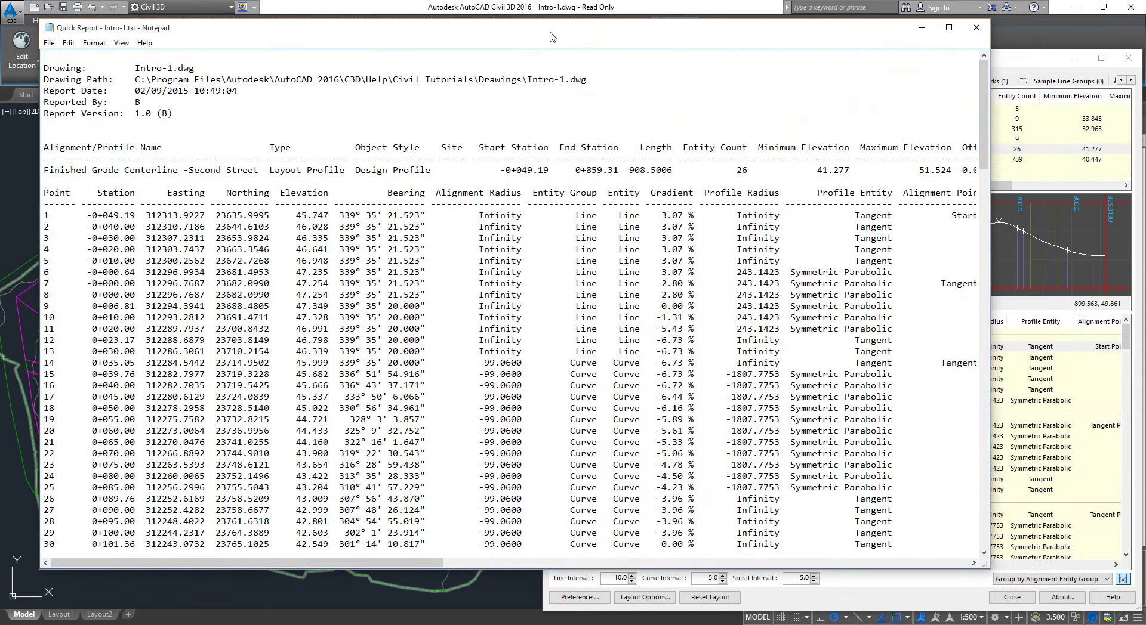
drag(547, 568, 592, 298)
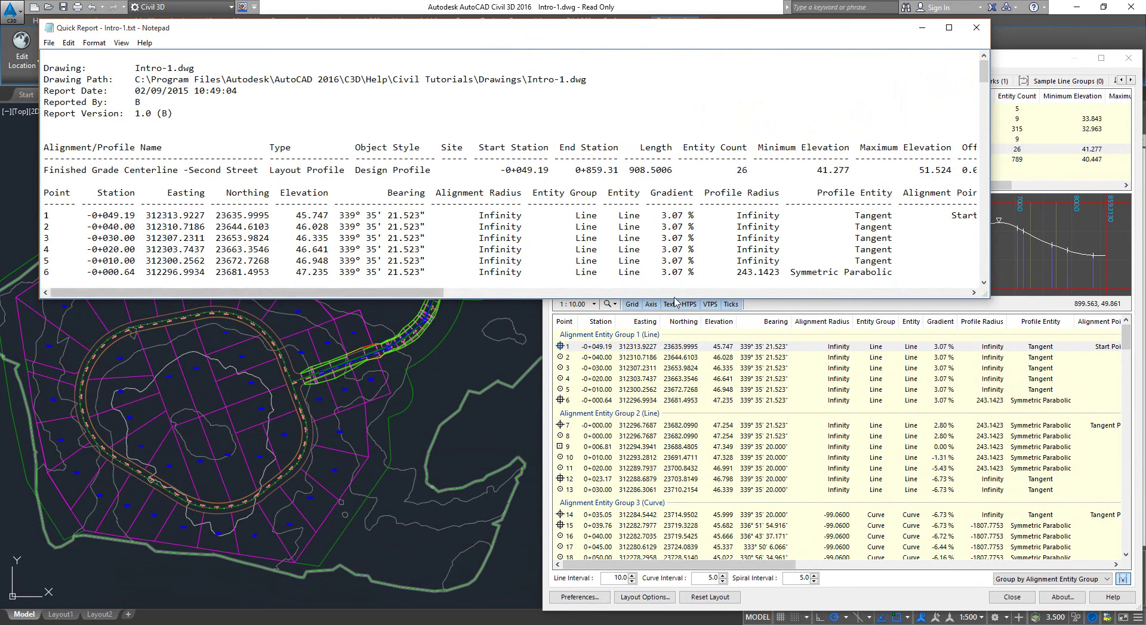
drag(676, 297, 691, 562)
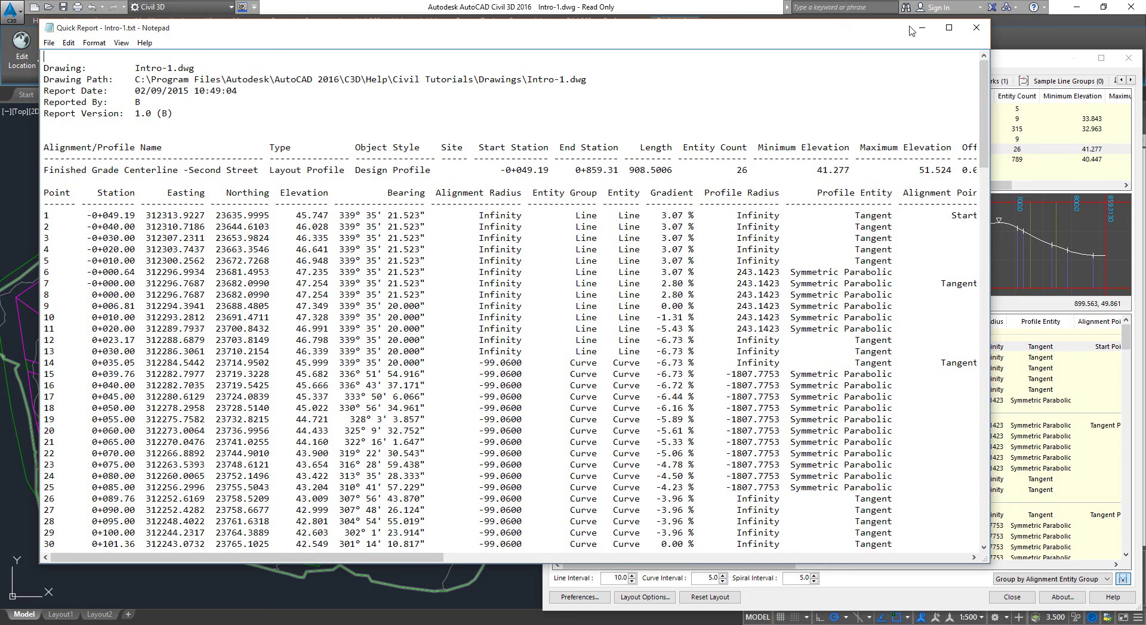
Step: Close Notepad and start a new Second Street Quick Report reusing the last layout settings
click(976, 27)
right_click(704, 153)
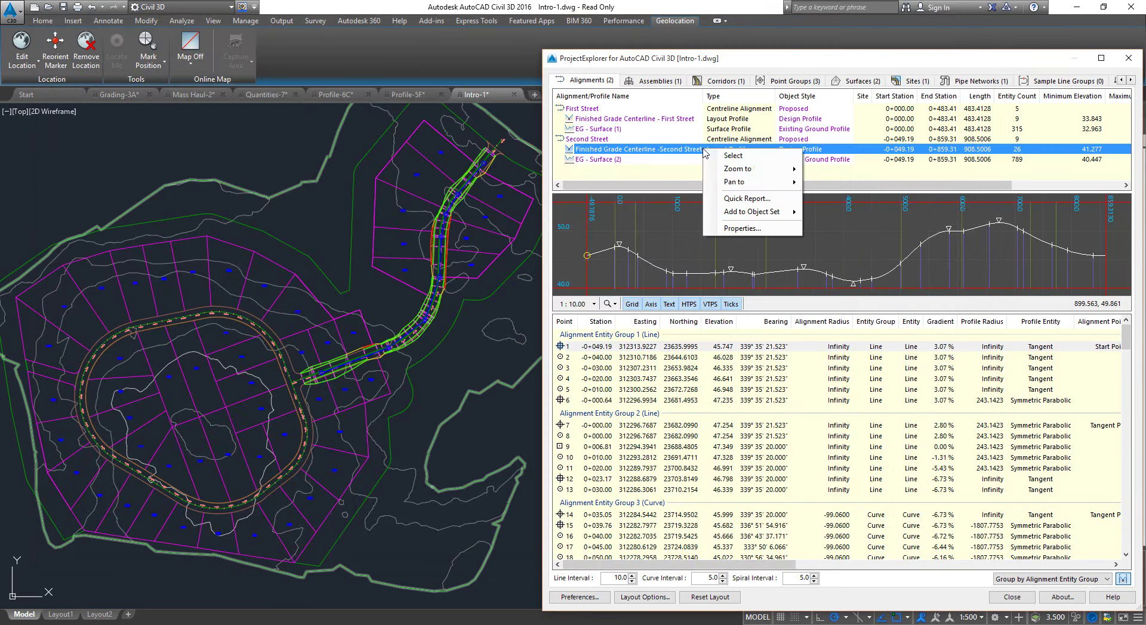
click(775, 200)
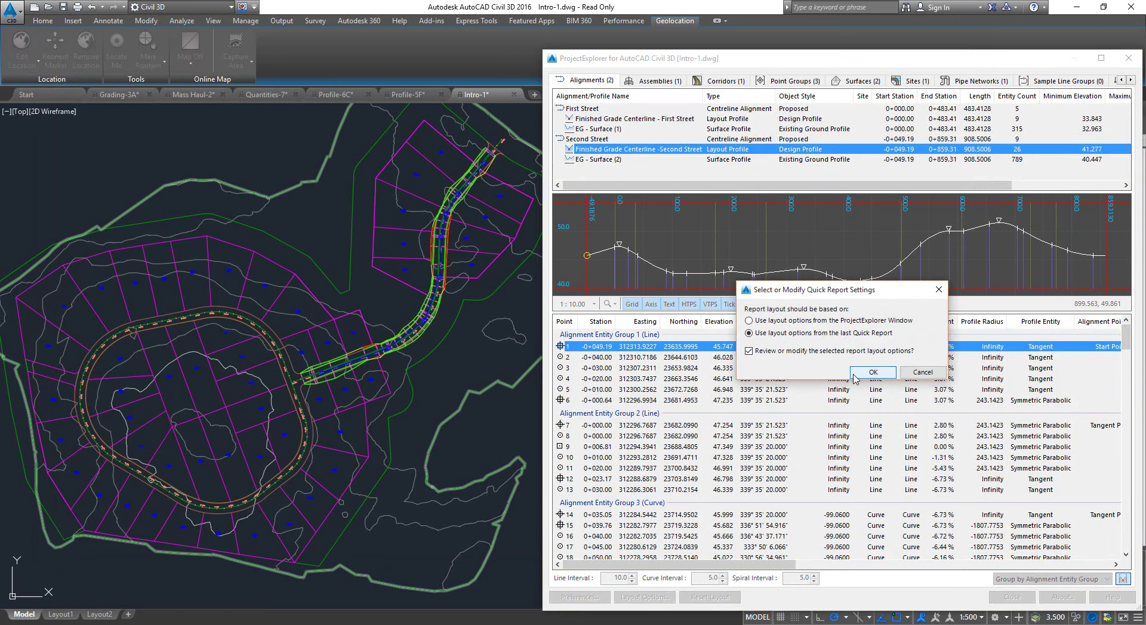
click(875, 374)
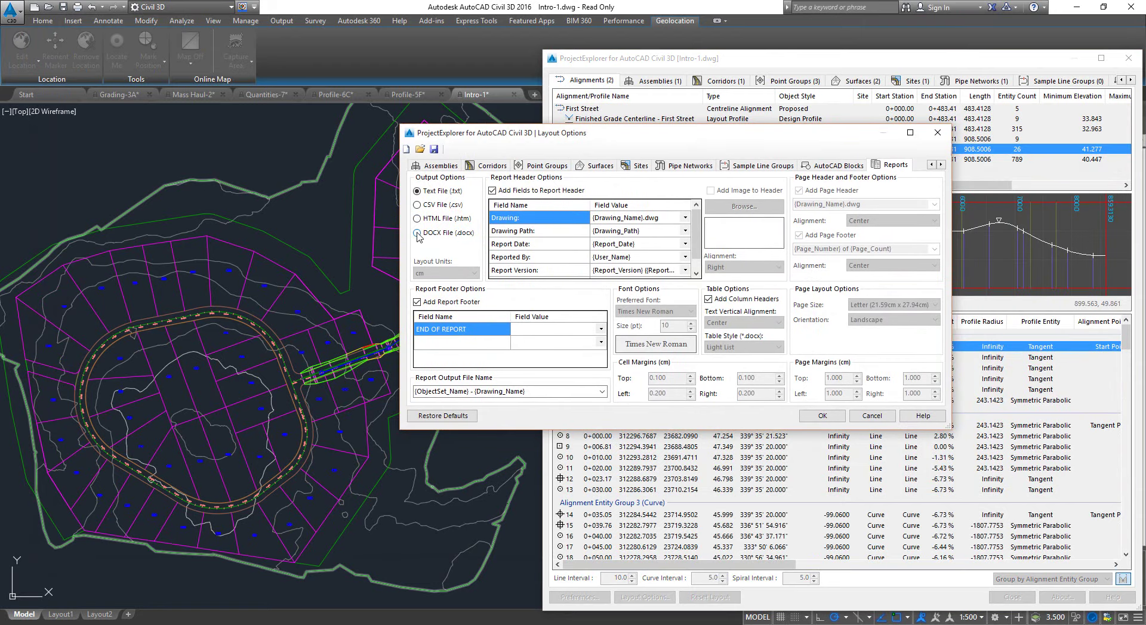
Step: Set the report output to DOCX with Colorful Grid table style and Gill Sans MT font
click(417, 233)
click(779, 348)
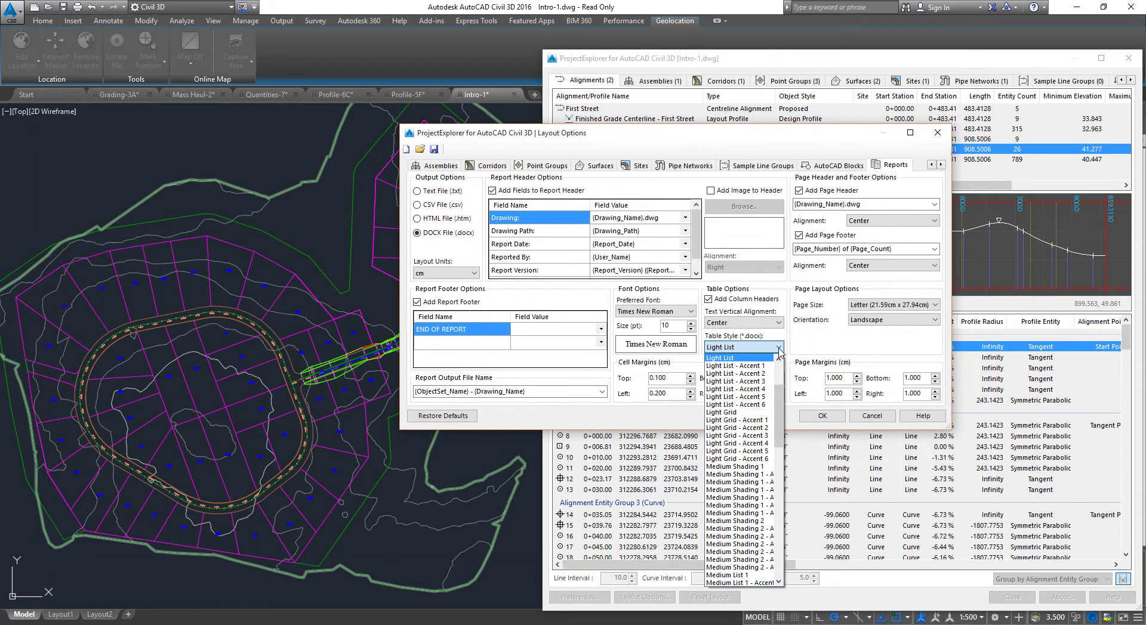
drag(780, 401, 790, 533)
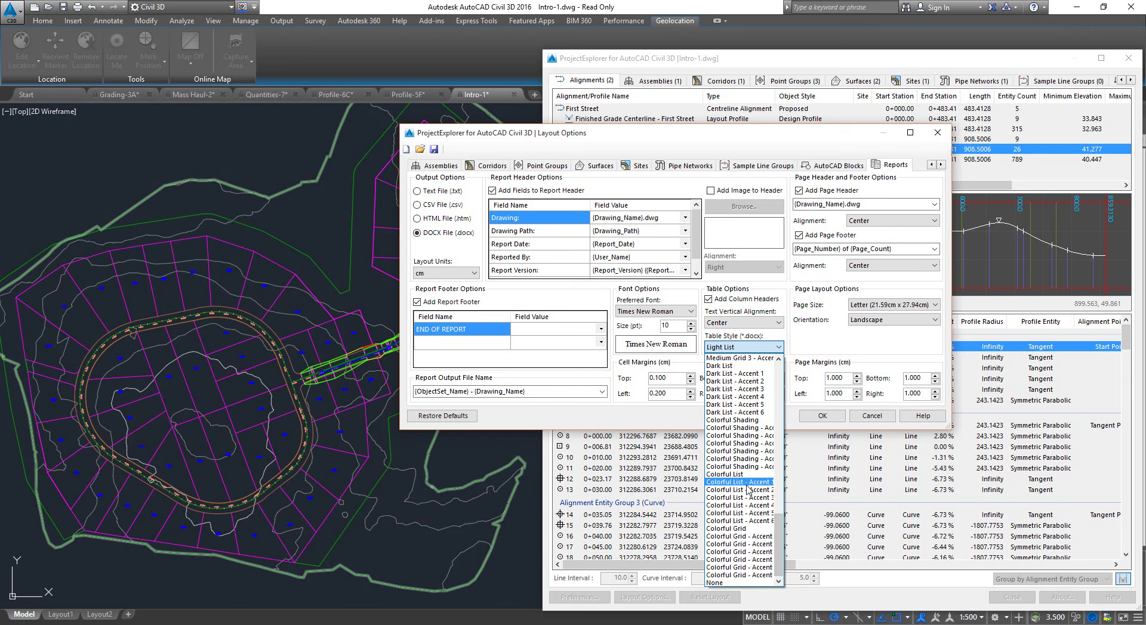
click(743, 552)
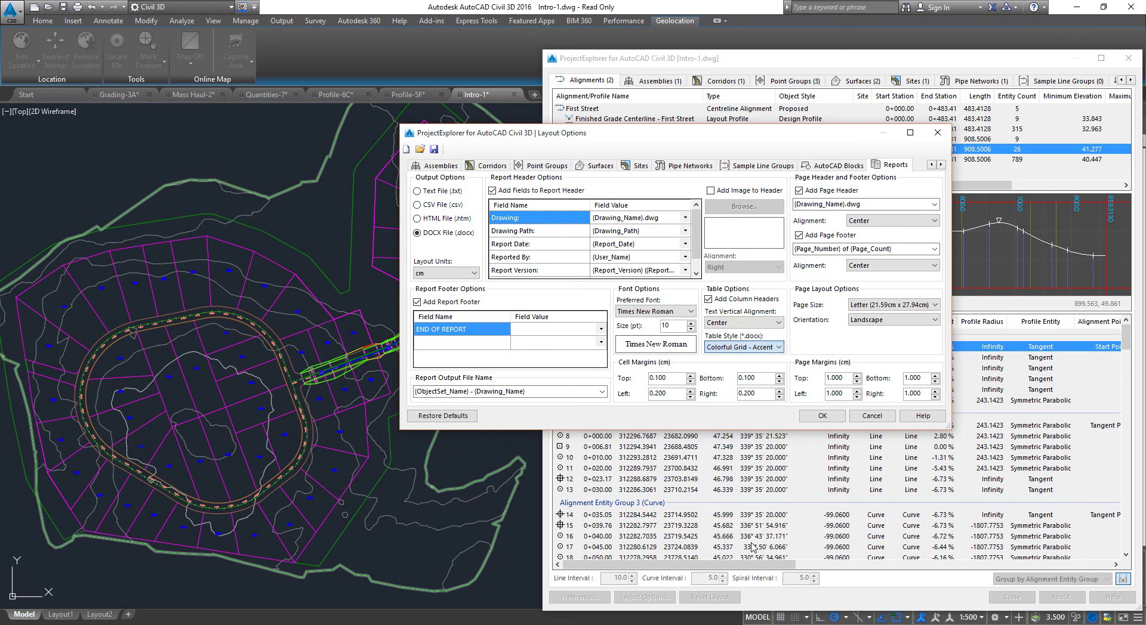
click(690, 311)
click(619, 359)
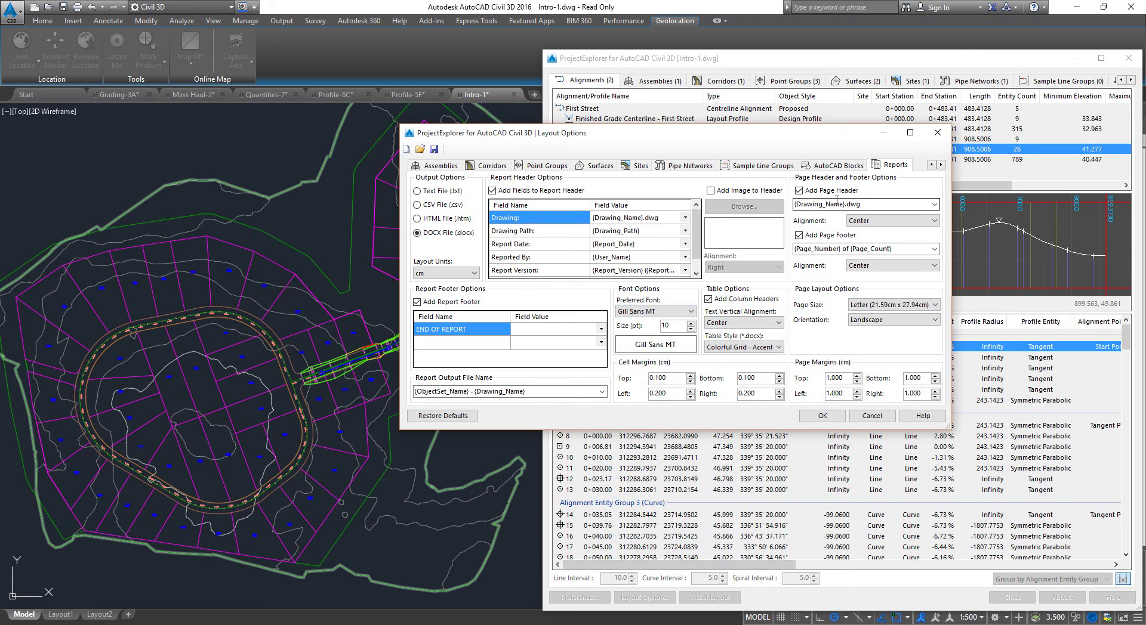
Step: Use A4 pages and add 3AM-SMALL.gif as the report header image
click(892, 305)
click(874, 328)
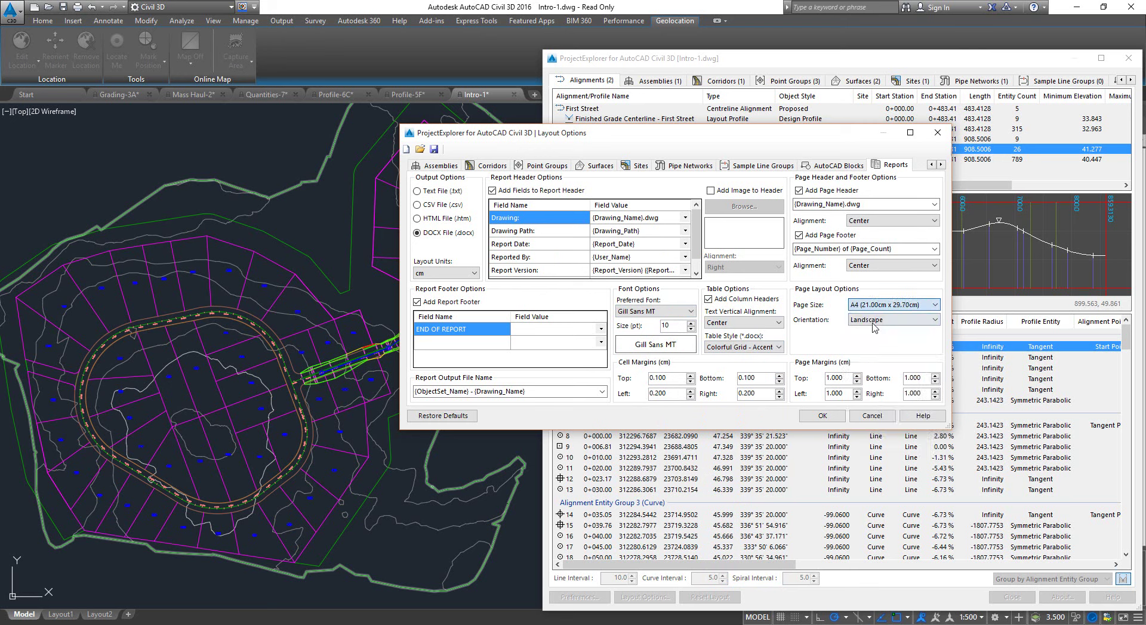
click(710, 190)
click(745, 206)
double_click(704, 292)
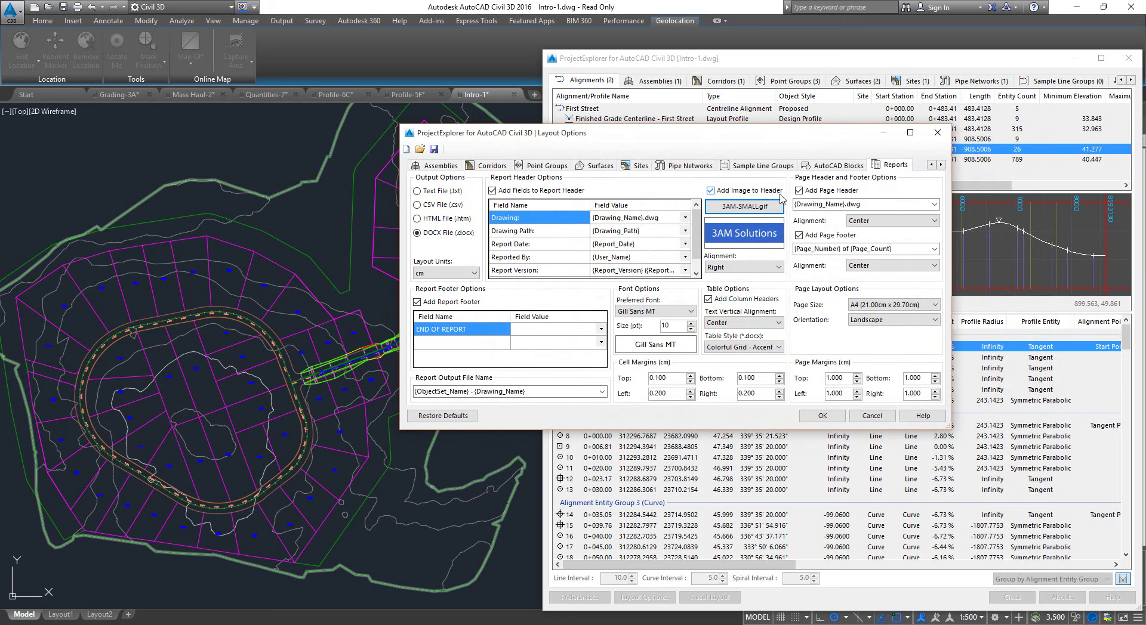
Step: Bring up the Alignments column settings in Layout Options
click(931, 165)
click(931, 165)
click(481, 166)
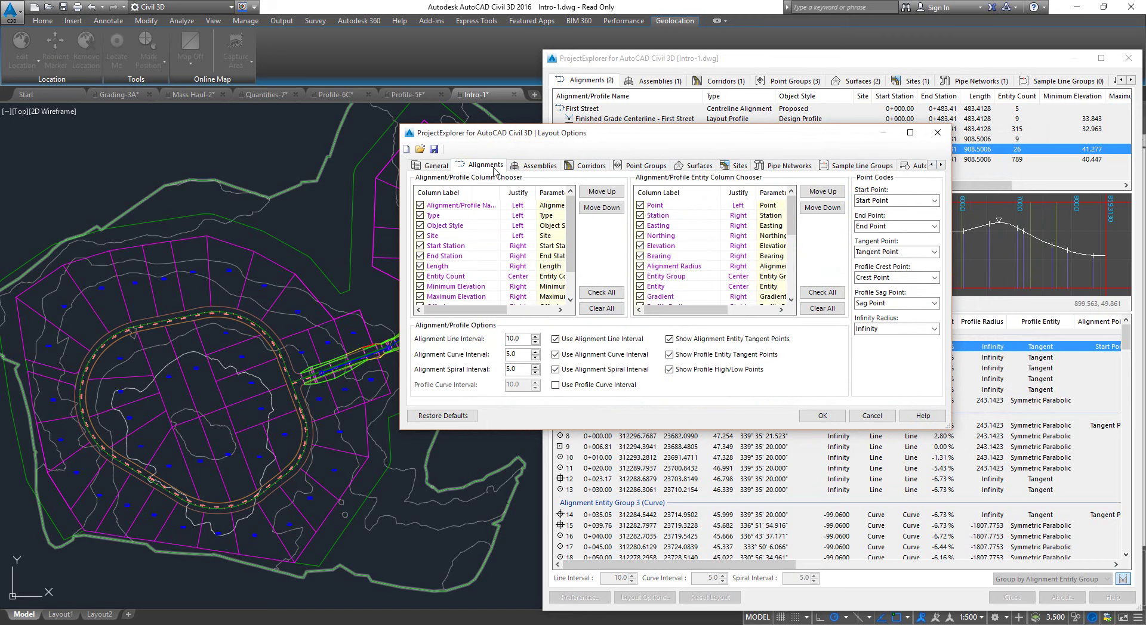
click(536, 168)
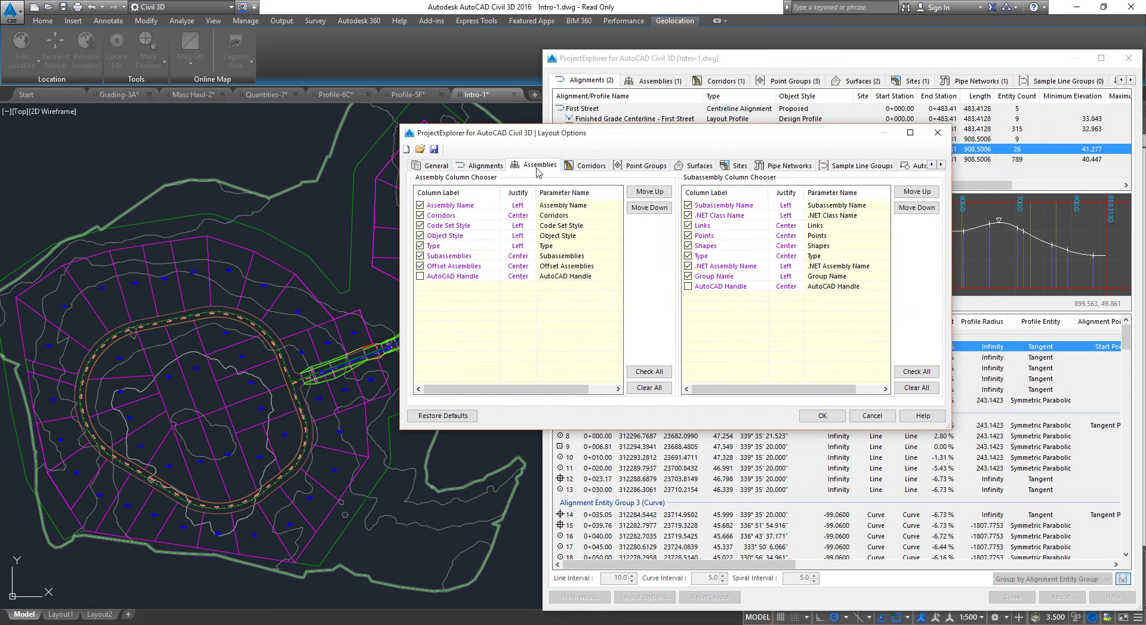
click(588, 166)
click(480, 166)
Step: Include Station, Easting, Northing, Elevation, Bearing, Alignment Radius, Entity Group and Gradient as entity columns
click(640, 216)
click(640, 226)
click(640, 236)
click(640, 246)
click(639, 256)
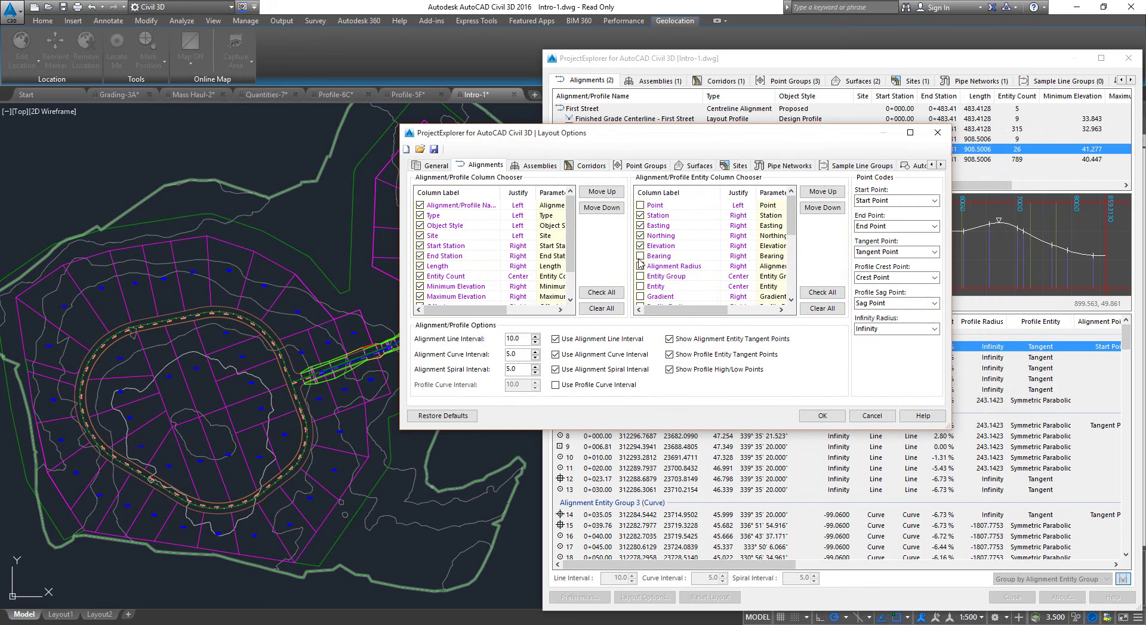
click(640, 267)
click(640, 276)
click(640, 297)
Step: Clear all alignment columns, then keep only Name, Start Station, End Station and Length
scroll(643, 292, down, 1)
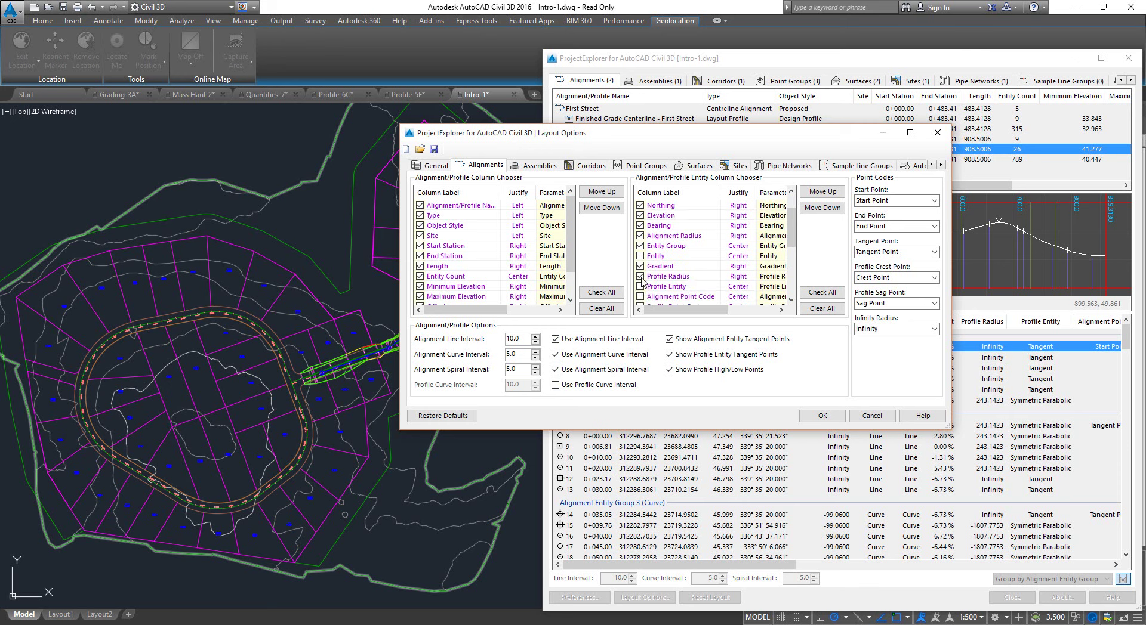
click(591, 309)
click(420, 205)
click(420, 246)
click(420, 256)
click(420, 266)
Step: Save the layout options as the template WordDocTemplate.ini
click(435, 149)
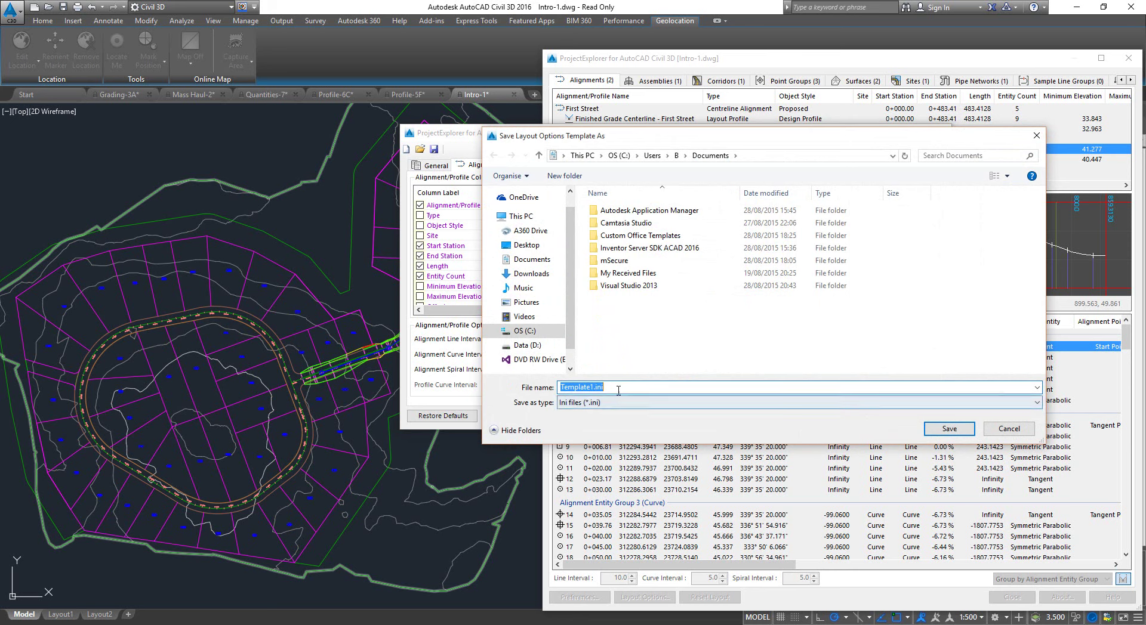
click(593, 387)
key(BackSpace)
key(Home)
text(Word)
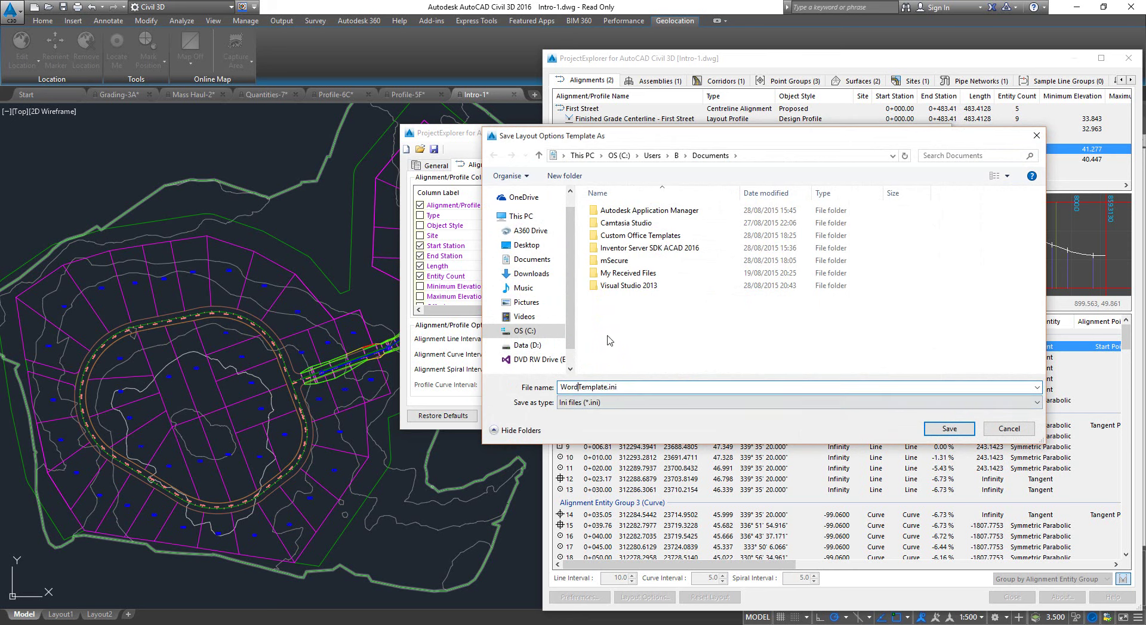
text(Doc)
click(949, 429)
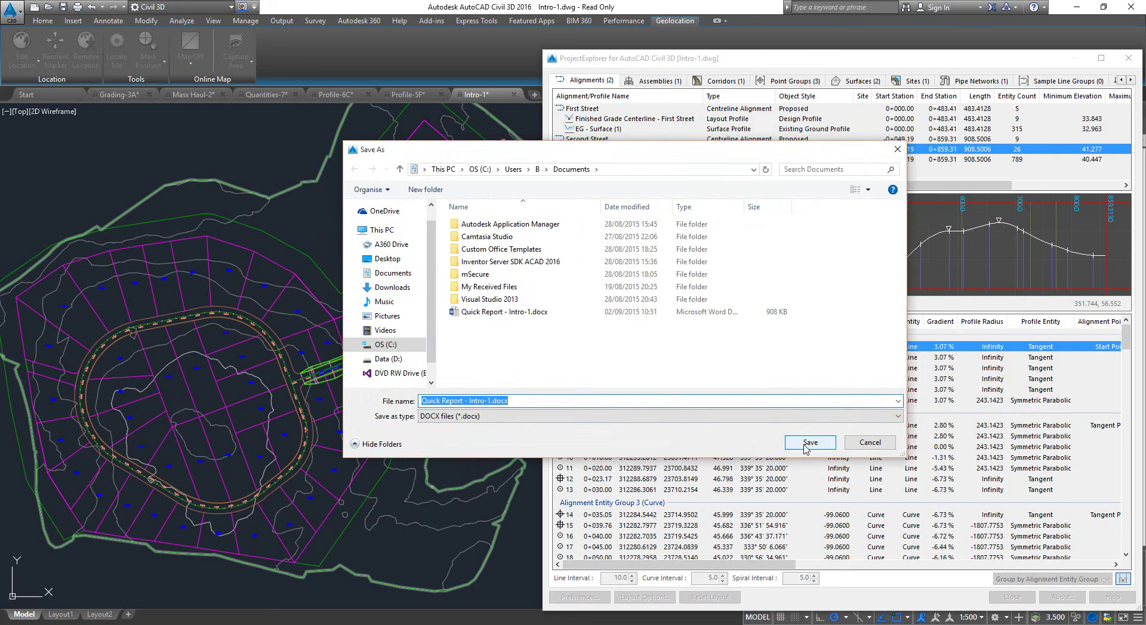
Step: Save the report as Quick Report - Intro-1.docx, overwrite the existing file, and review it
click(810, 442)
click(602, 320)
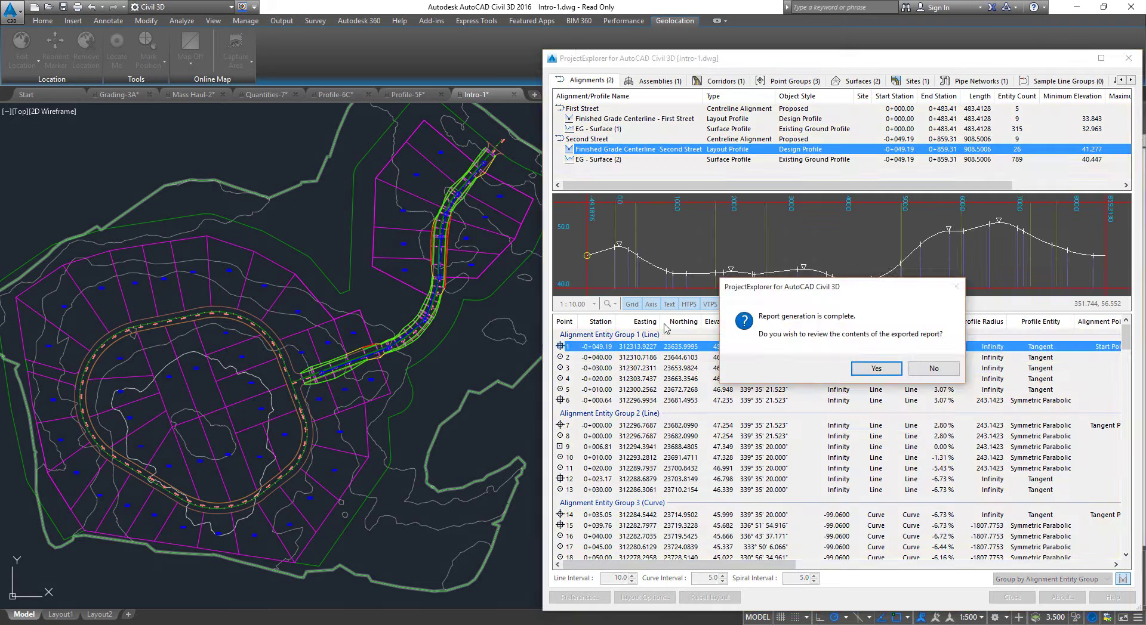
click(876, 368)
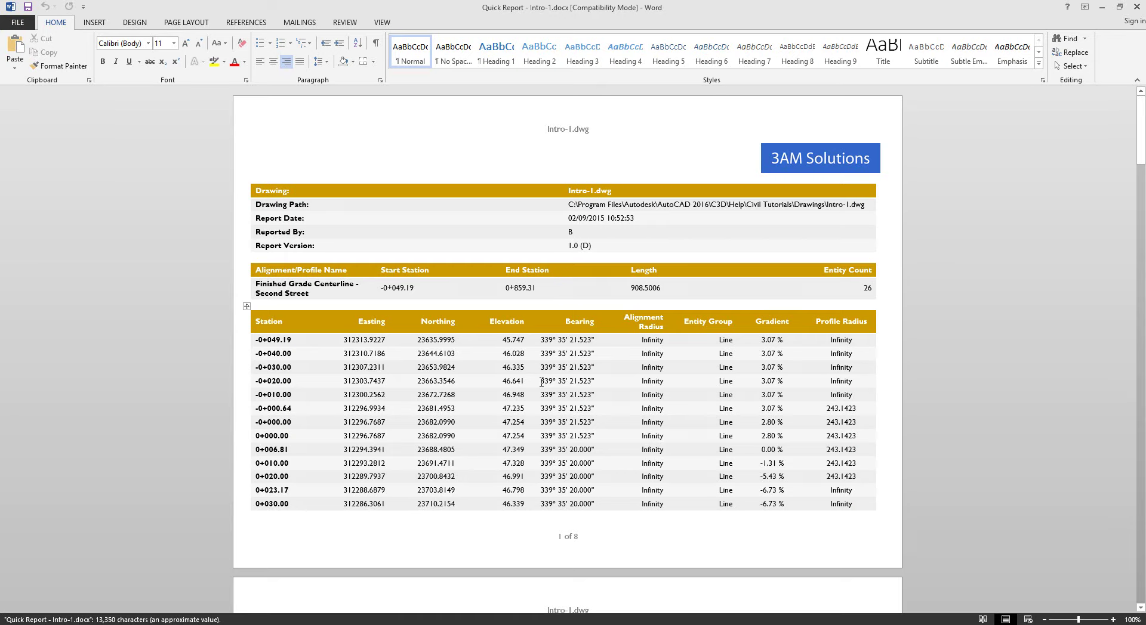
Step: Read through the Word report's Second Street station, coordinate and radius tables
click(457, 385)
scroll(479, 451, down, 9)
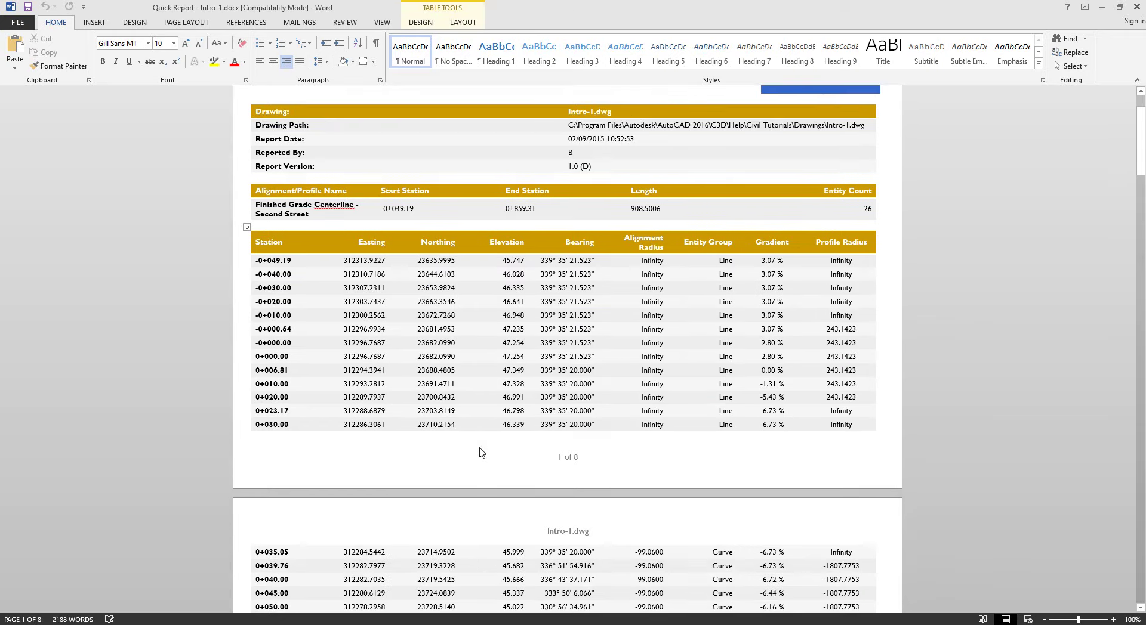
scroll(481, 447, down, 8)
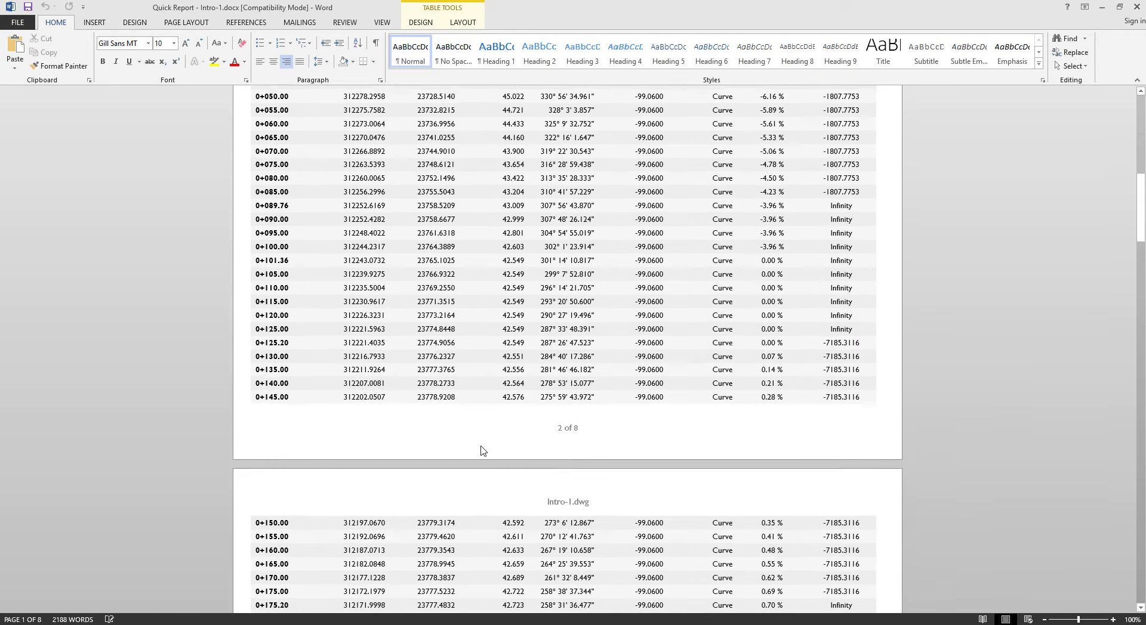
key(ctrl+Home)
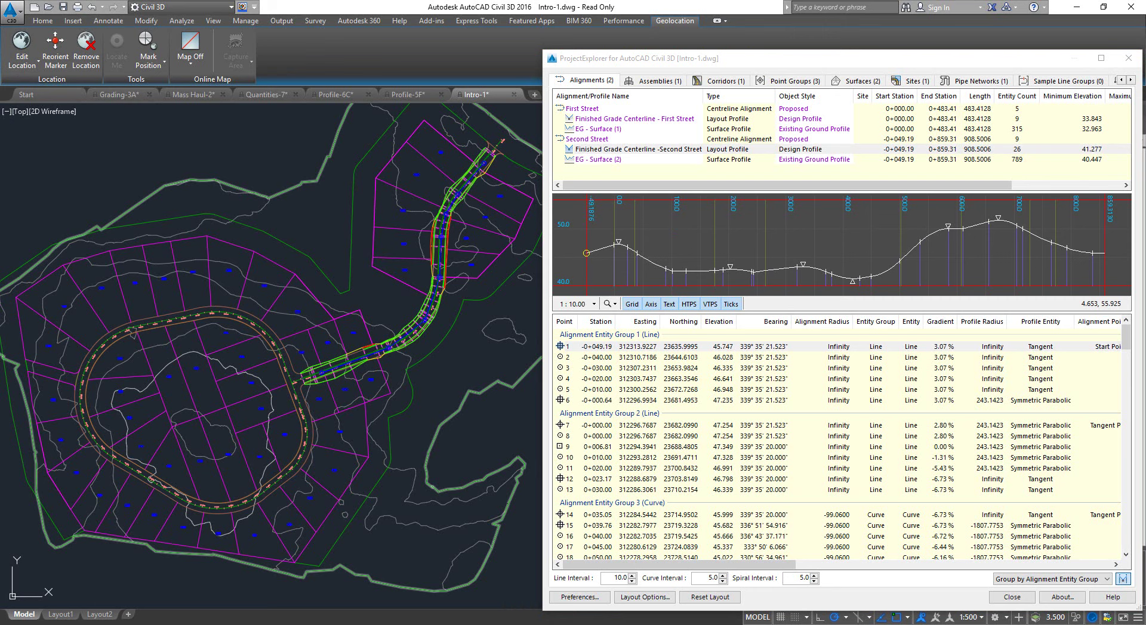
Step: Scroll the ProjectExplorer tab strip and switch to the empty Object Sets page
click(1130, 80)
click(1129, 81)
click(1130, 80)
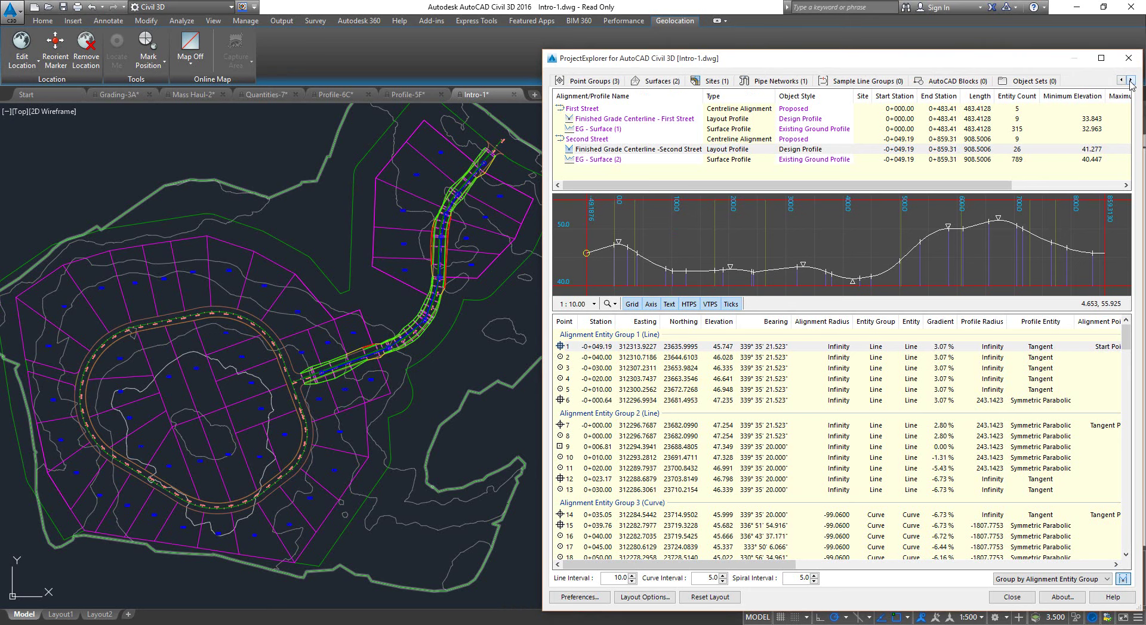
click(1025, 82)
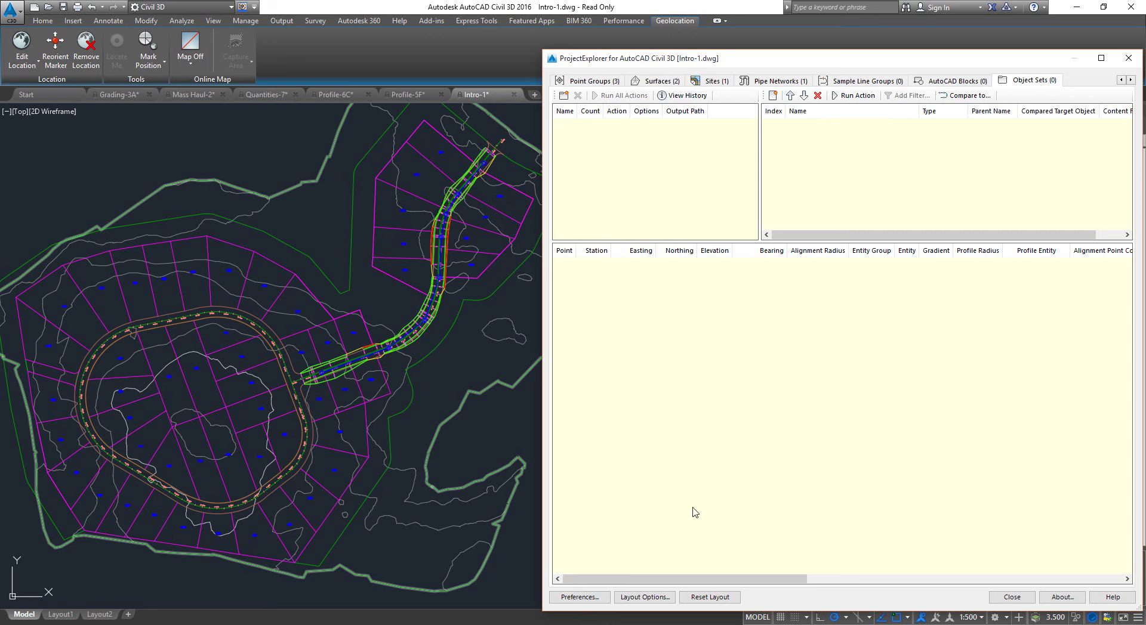
Step: Define a new object set 'Alignments report' with Generate Report action using WordDocTemplate.ini
click(564, 96)
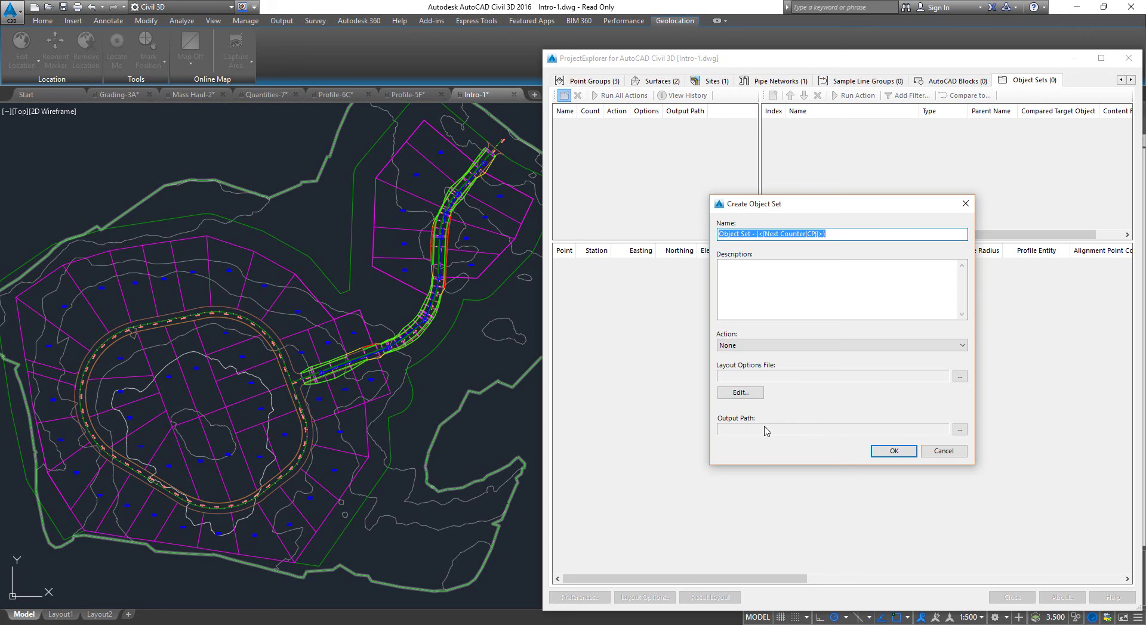
text(Alignments report)
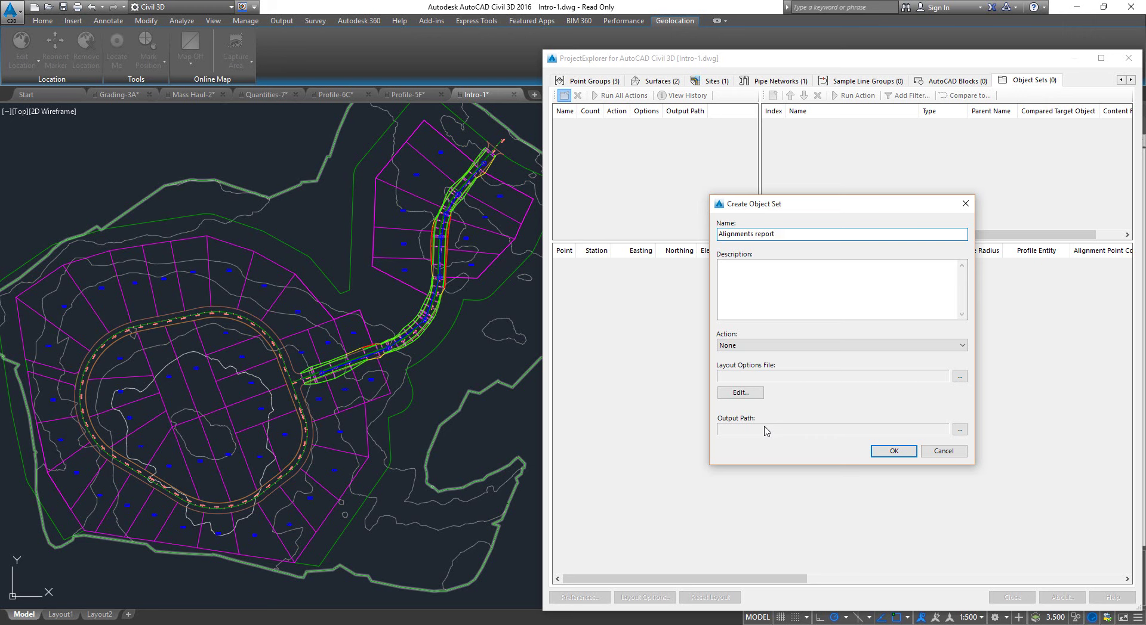
click(738, 345)
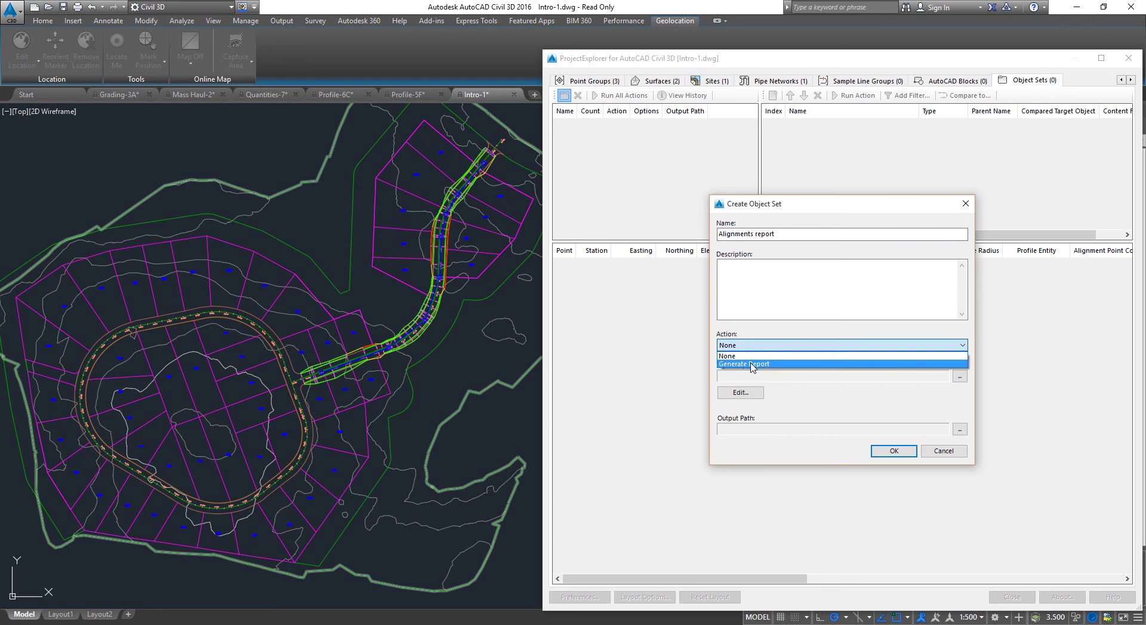
click(751, 364)
click(959, 376)
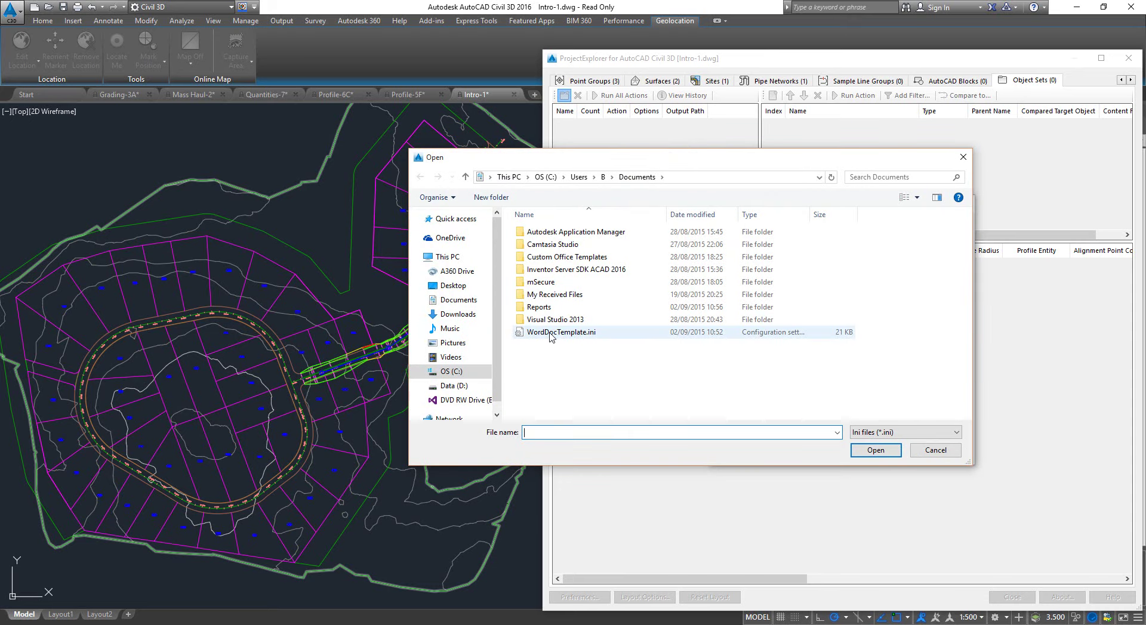
double_click(549, 332)
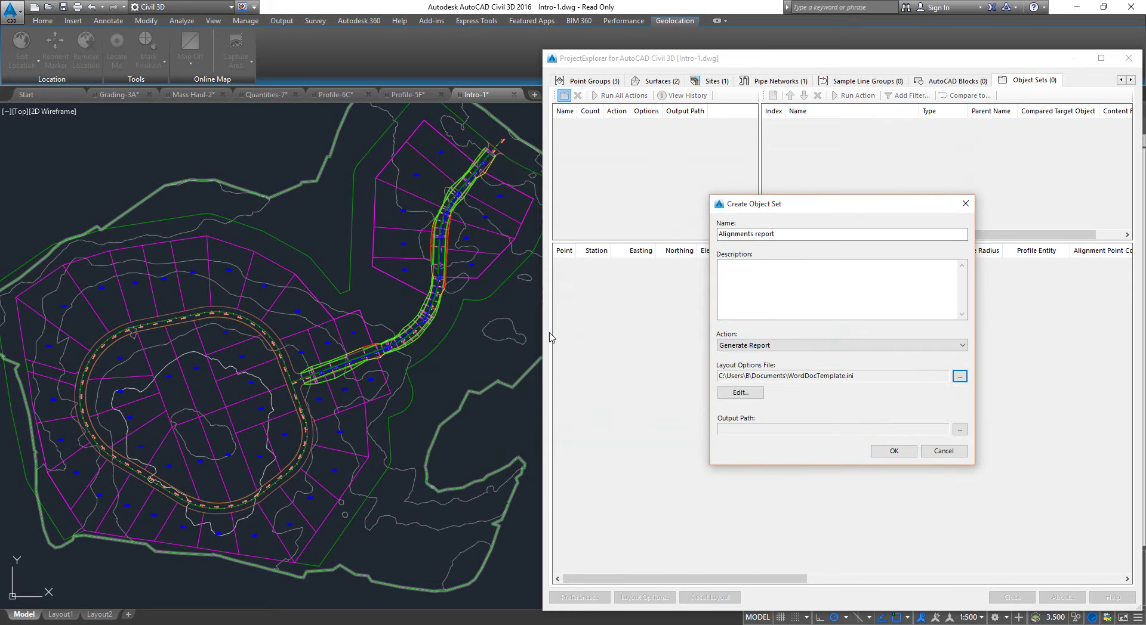
Step: Set the output folder to Documents\Reports and finish creating the set
click(959, 430)
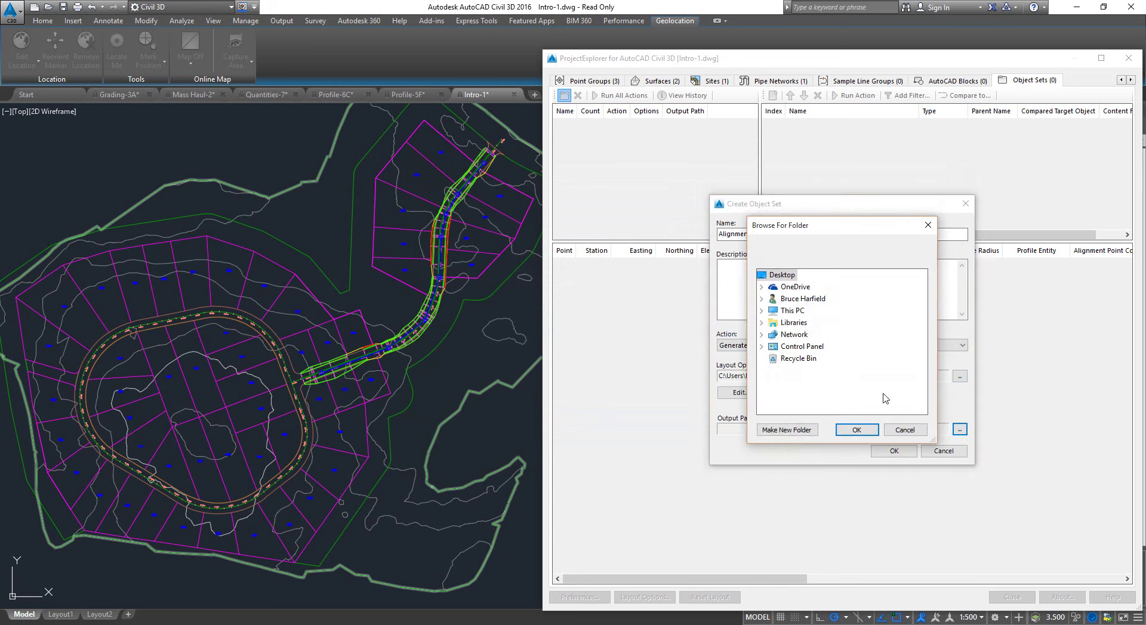
click(793, 334)
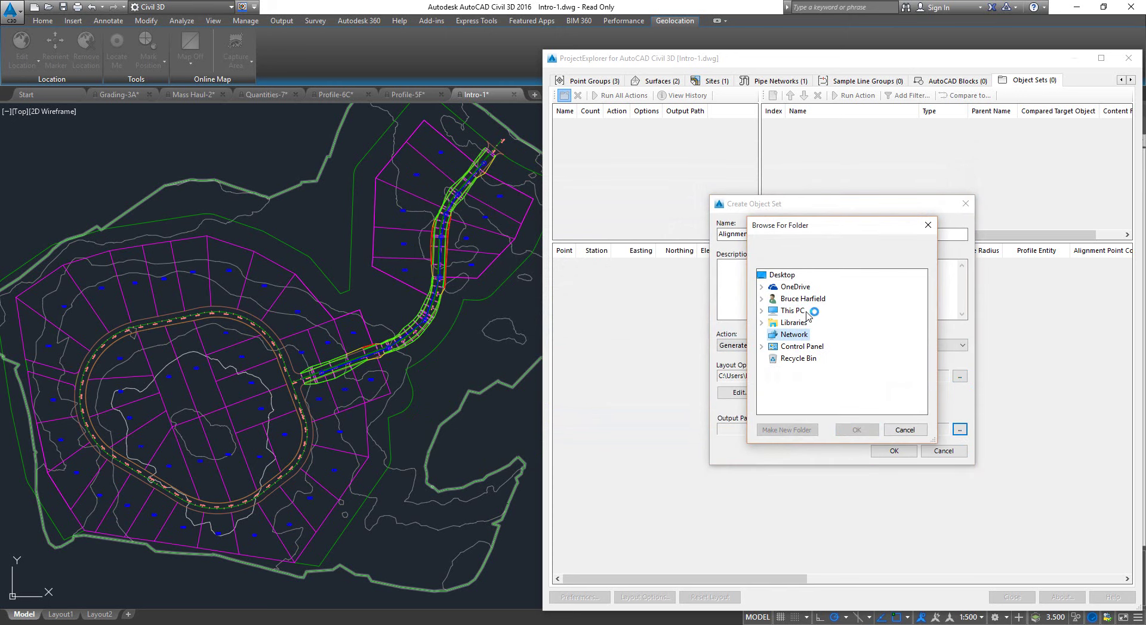
double_click(793, 323)
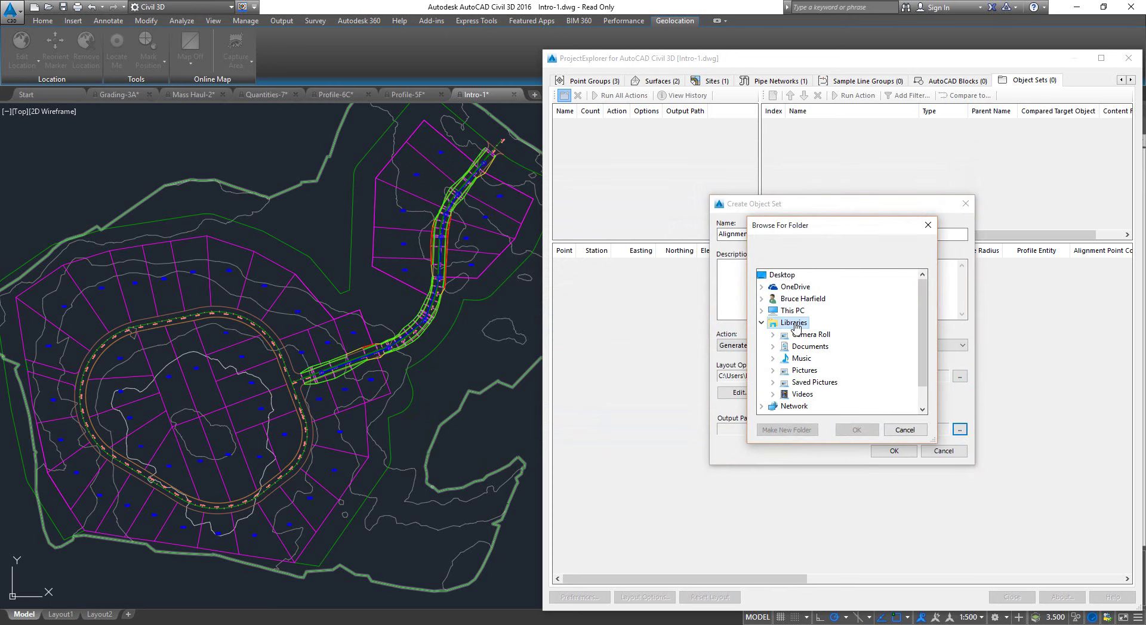
double_click(810, 346)
double_click(822, 358)
click(827, 394)
click(859, 430)
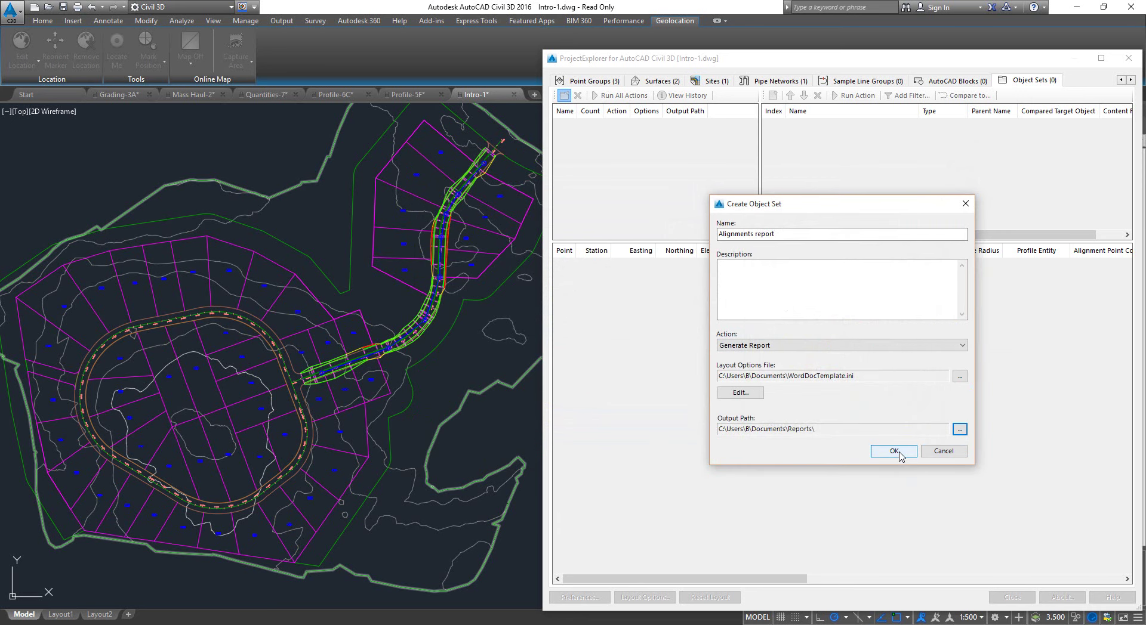
click(896, 450)
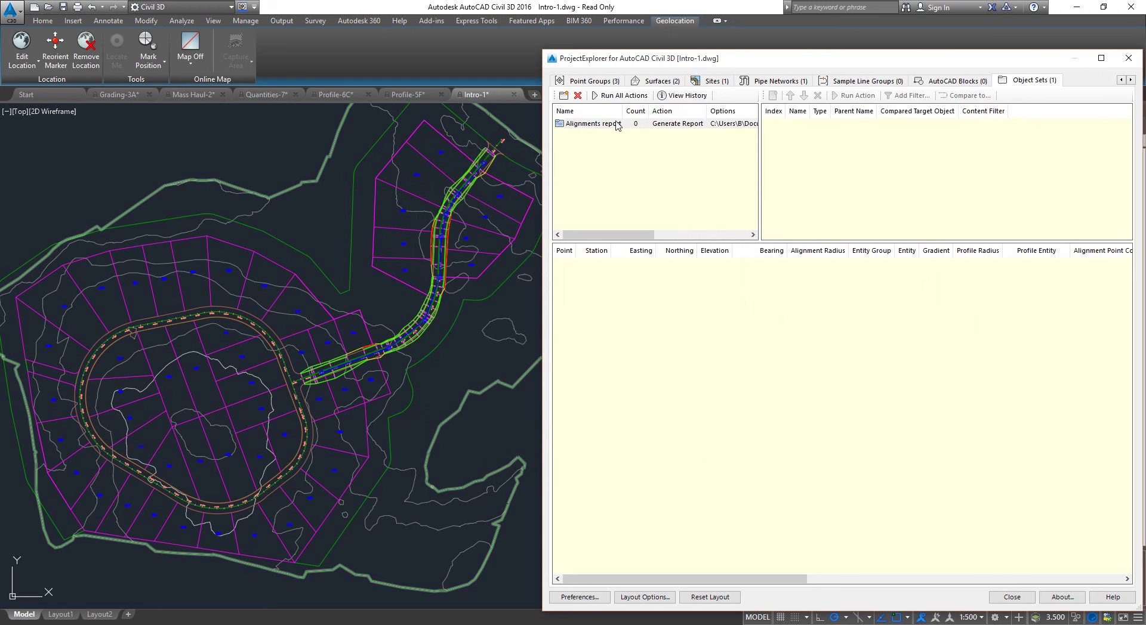
Step: Add the First Street and Second Street alignments to the Alignments report set
click(1121, 80)
click(1121, 80)
click(1121, 80)
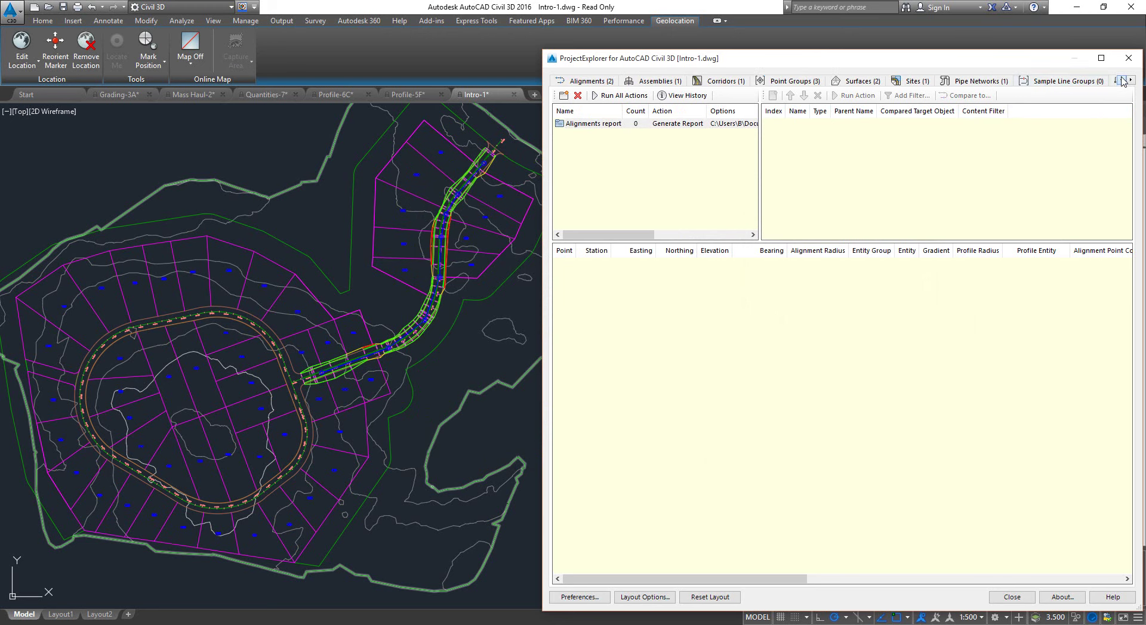
click(585, 80)
right_click(591, 111)
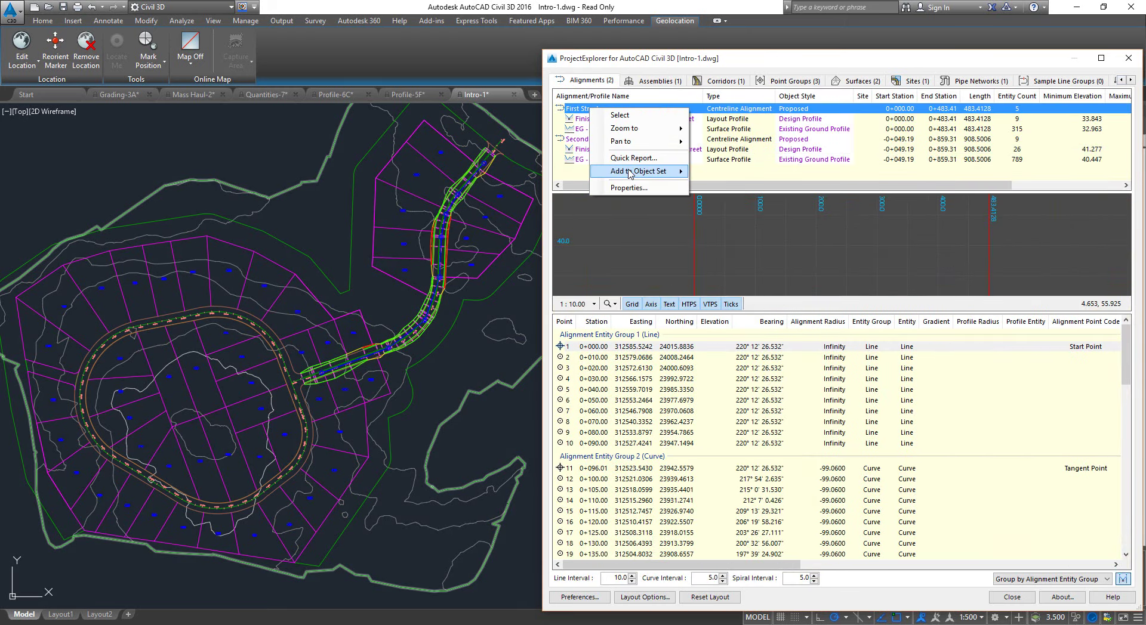
mouse_move(633, 172)
click(727, 173)
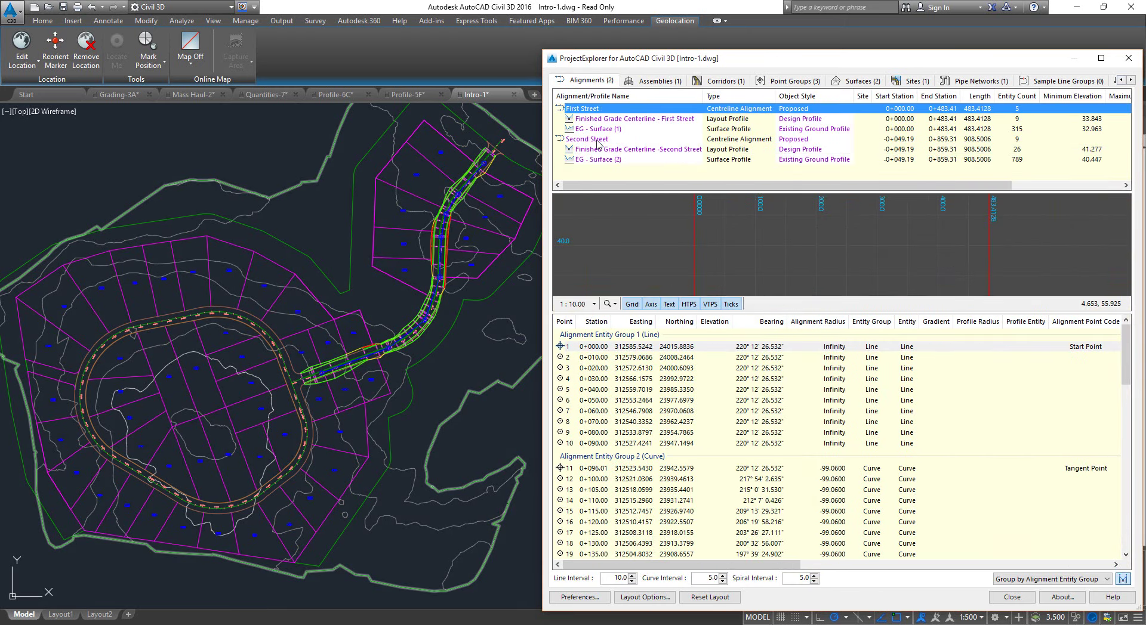
right_click(598, 141)
mouse_move(668, 203)
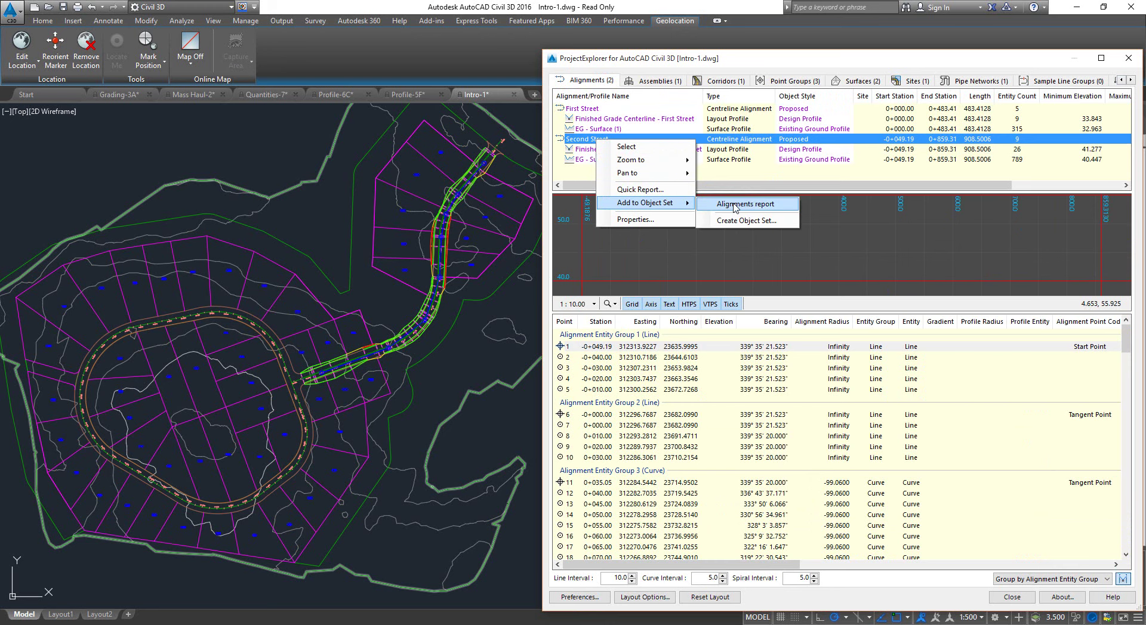
click(732, 203)
Step: Run the Alignments report set's action from the Object Sets page
click(1129, 79)
click(1130, 79)
click(1130, 79)
click(1018, 81)
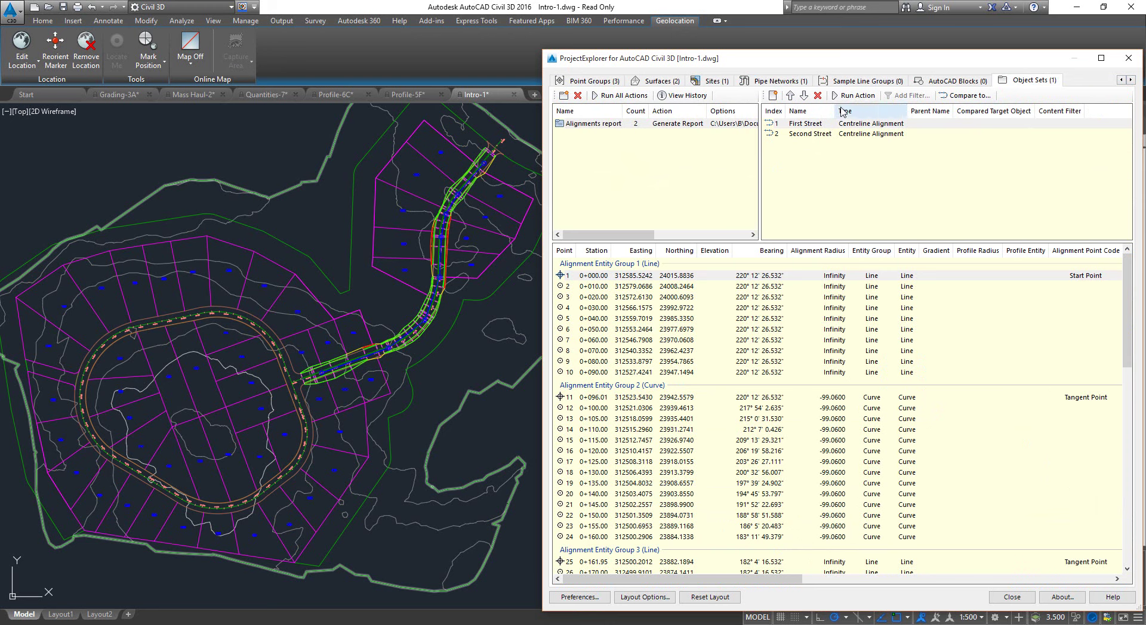
click(857, 96)
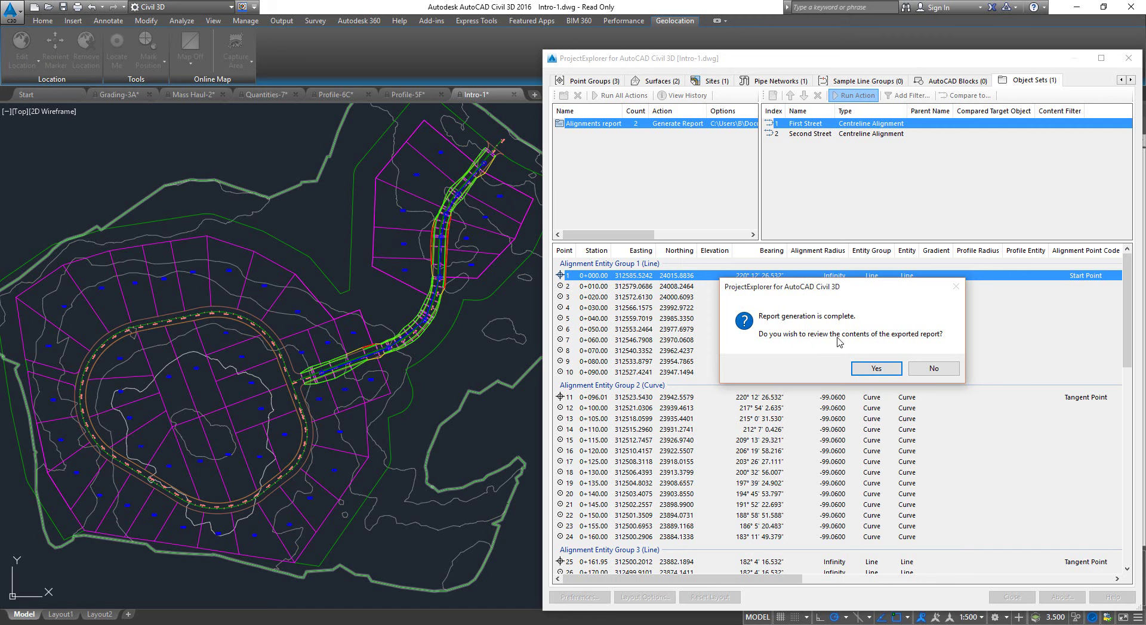
Step: Open the generated 11-page Alignments report in Word, scroll through it, and close it
click(876, 369)
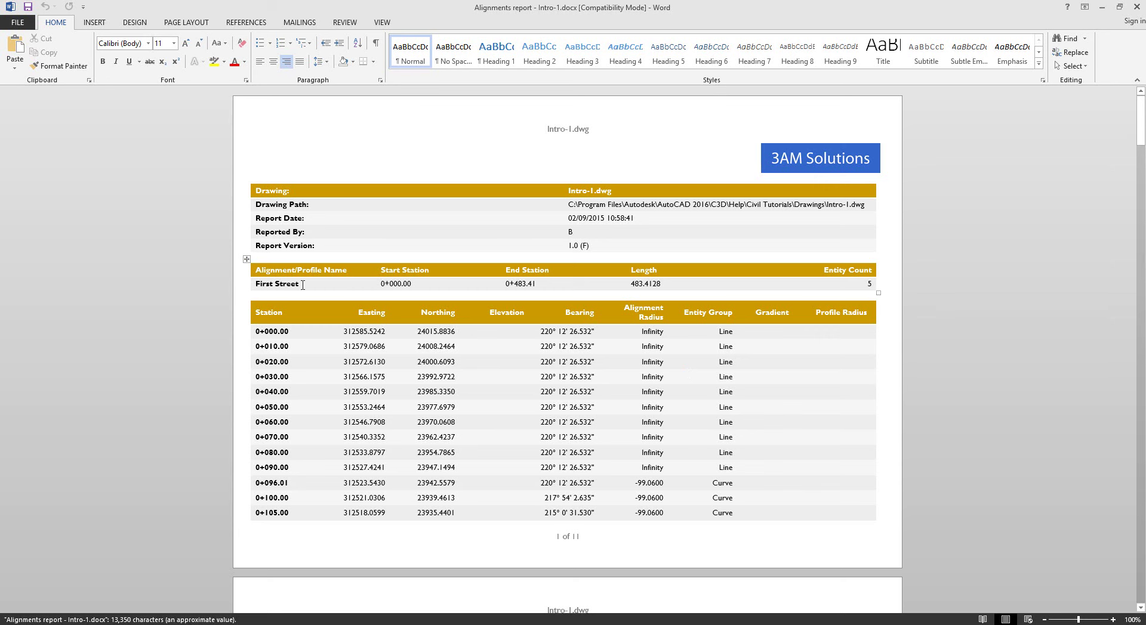
drag(1140, 148, 1140, 299)
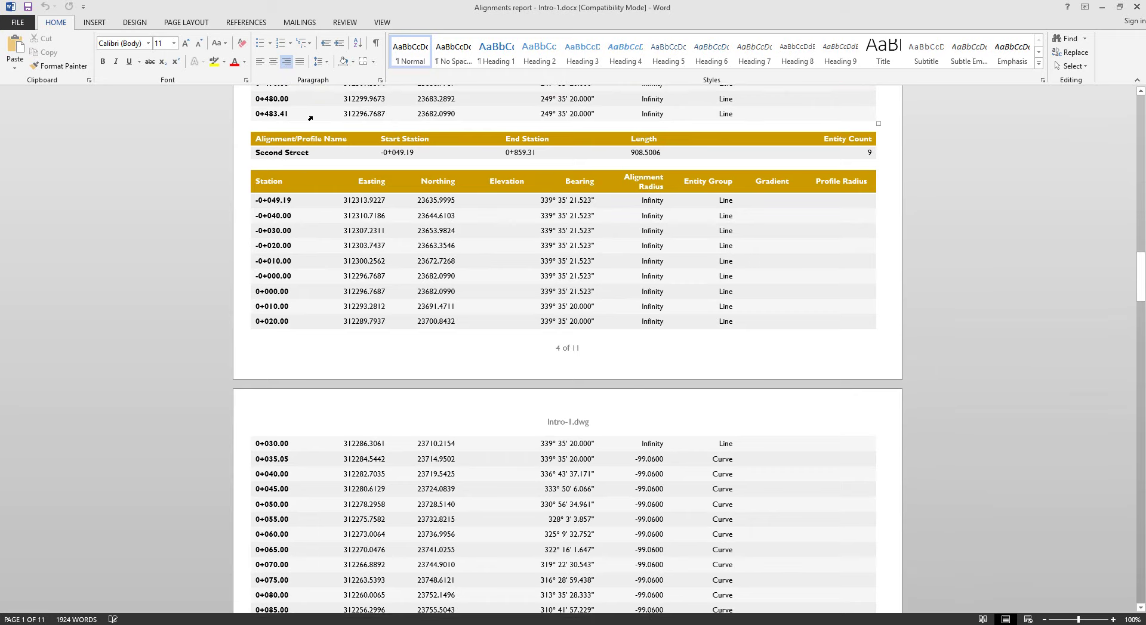
click(1137, 9)
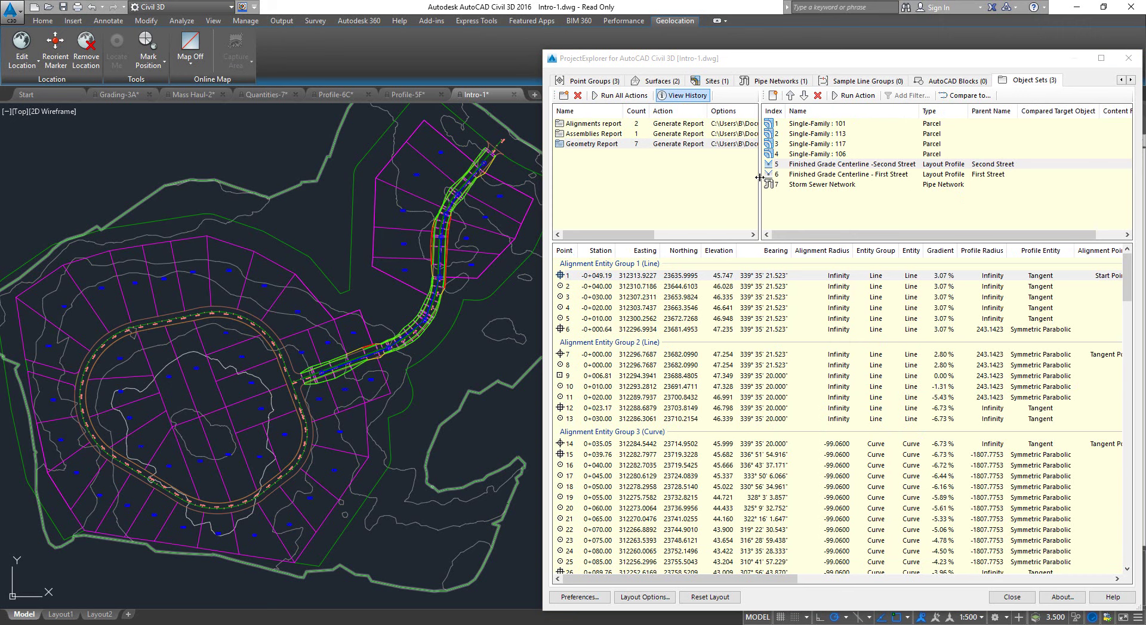
Step: Inspect the Assemblies, Alignments and Geometry report sets, then run the seven-object Geometry Report
drag(759, 169, 889, 169)
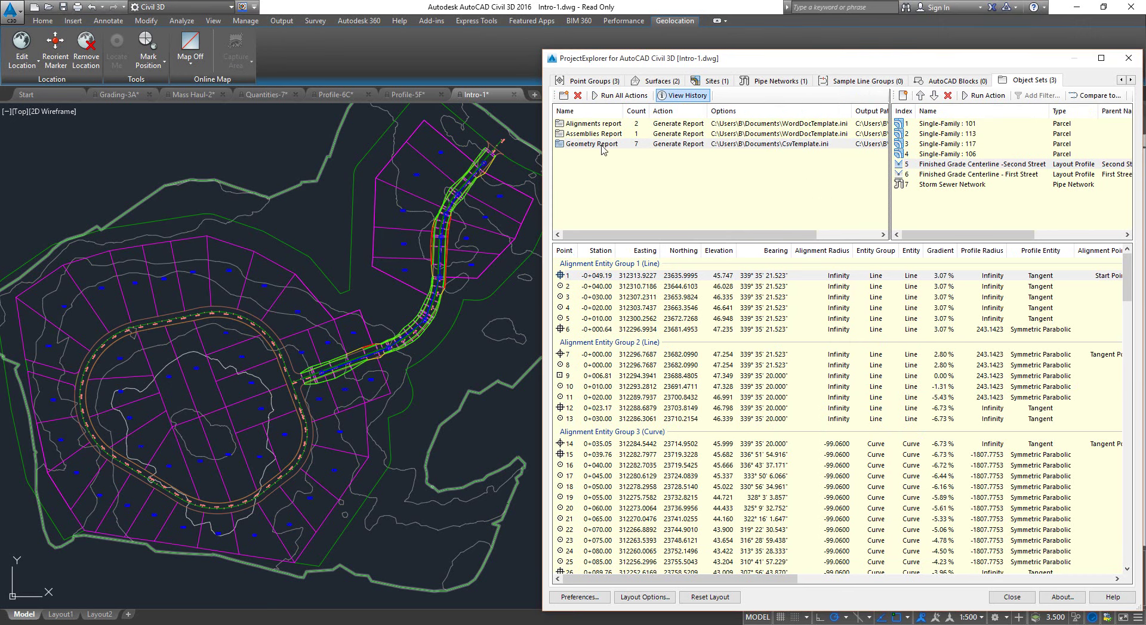
click(669, 134)
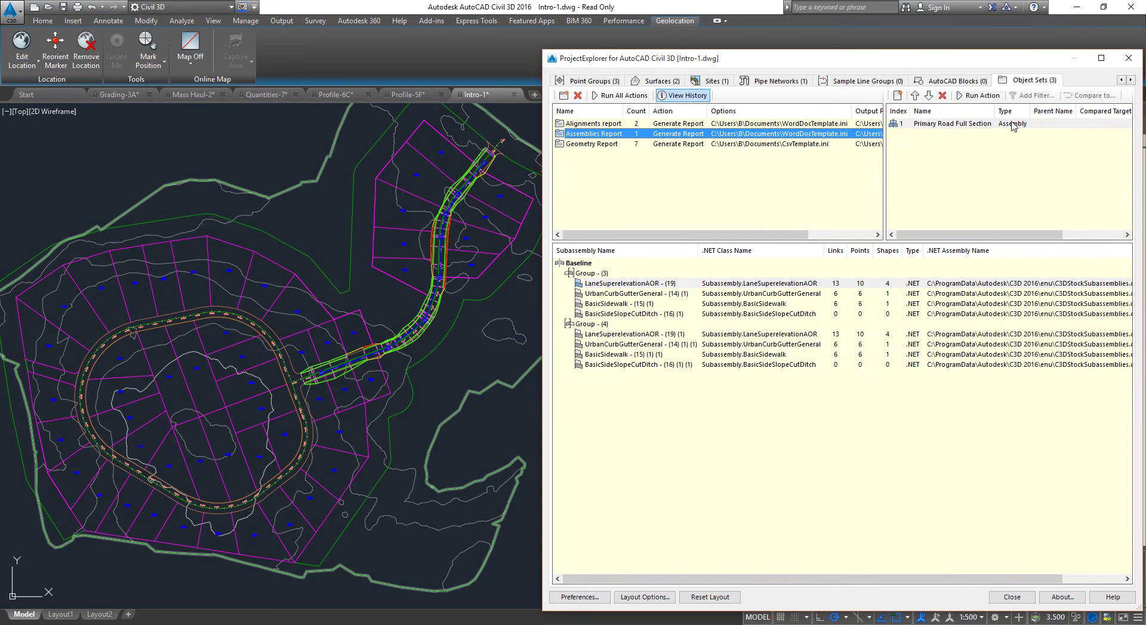
click(825, 125)
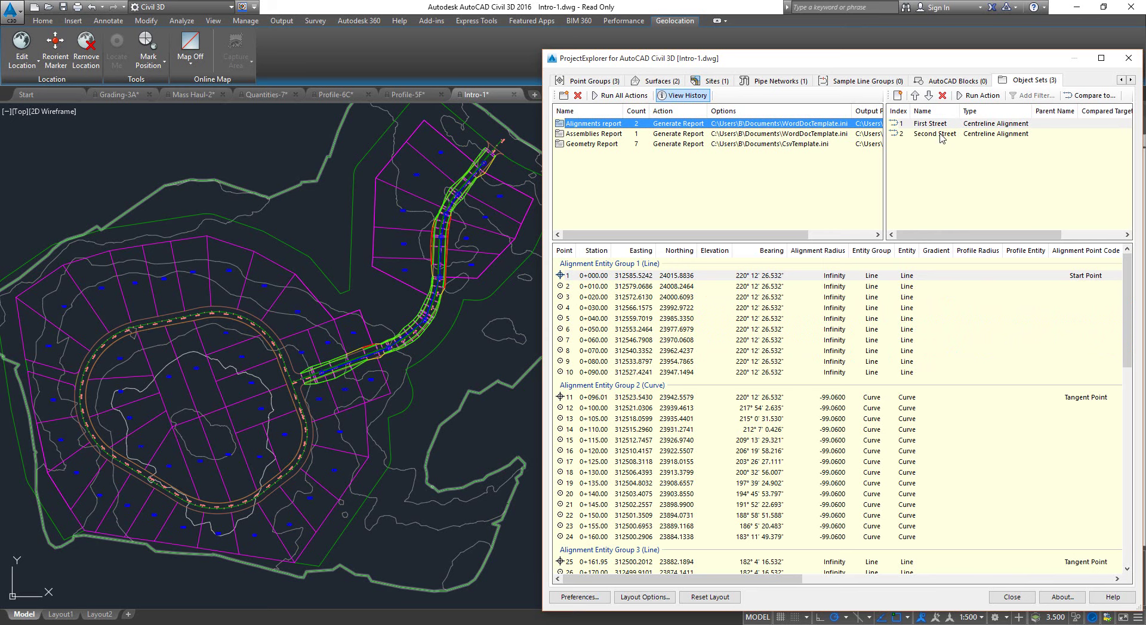
click(757, 145)
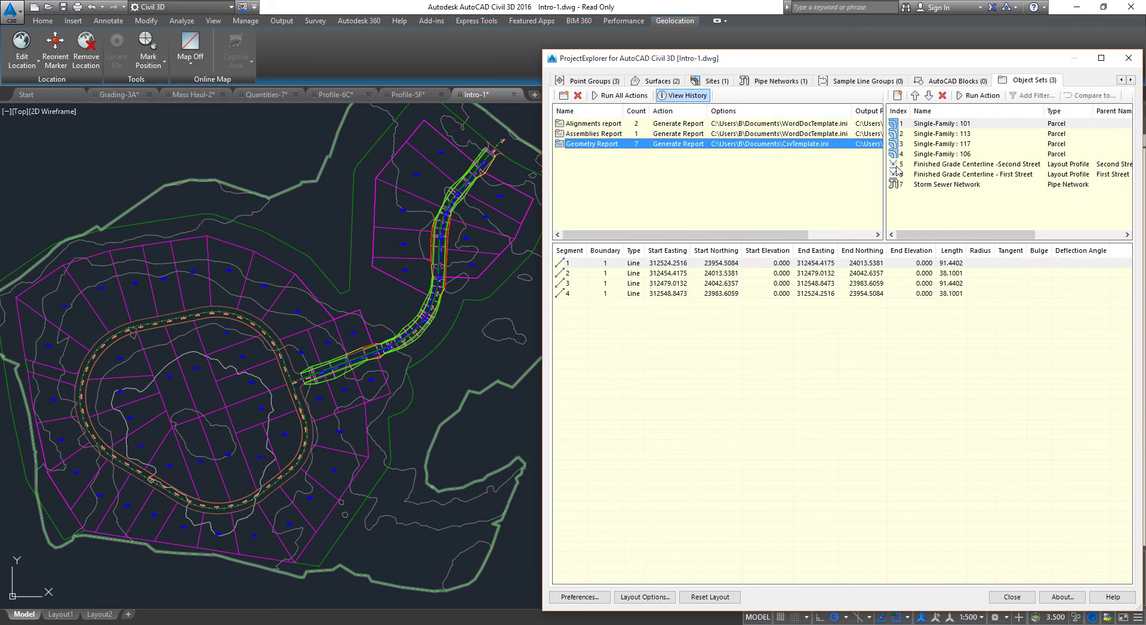
drag(884, 165, 742, 180)
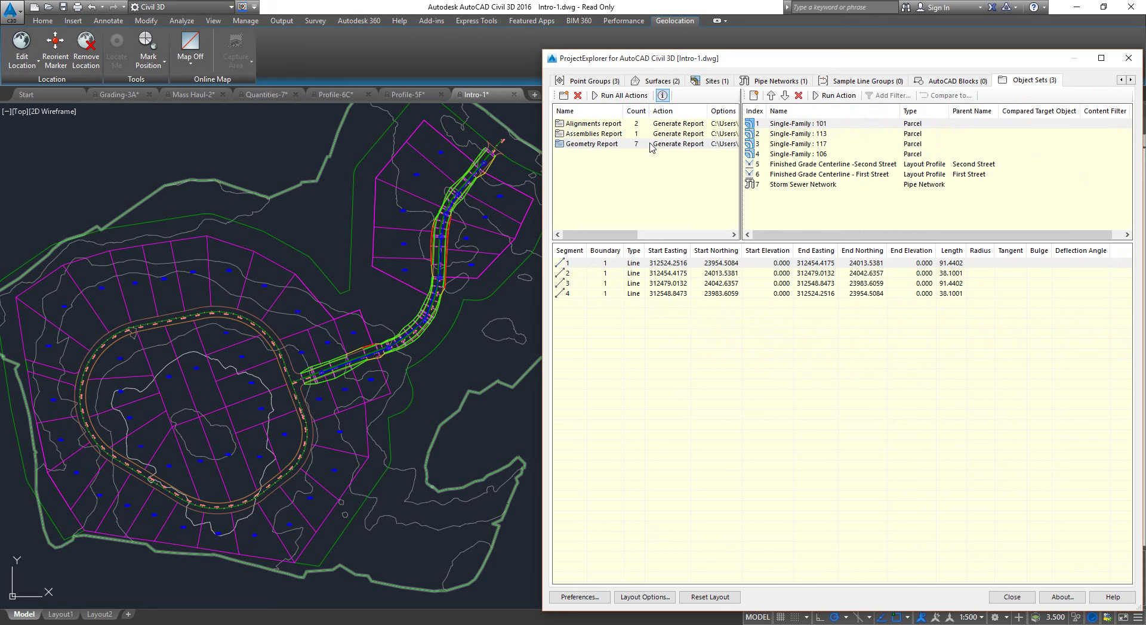
click(833, 98)
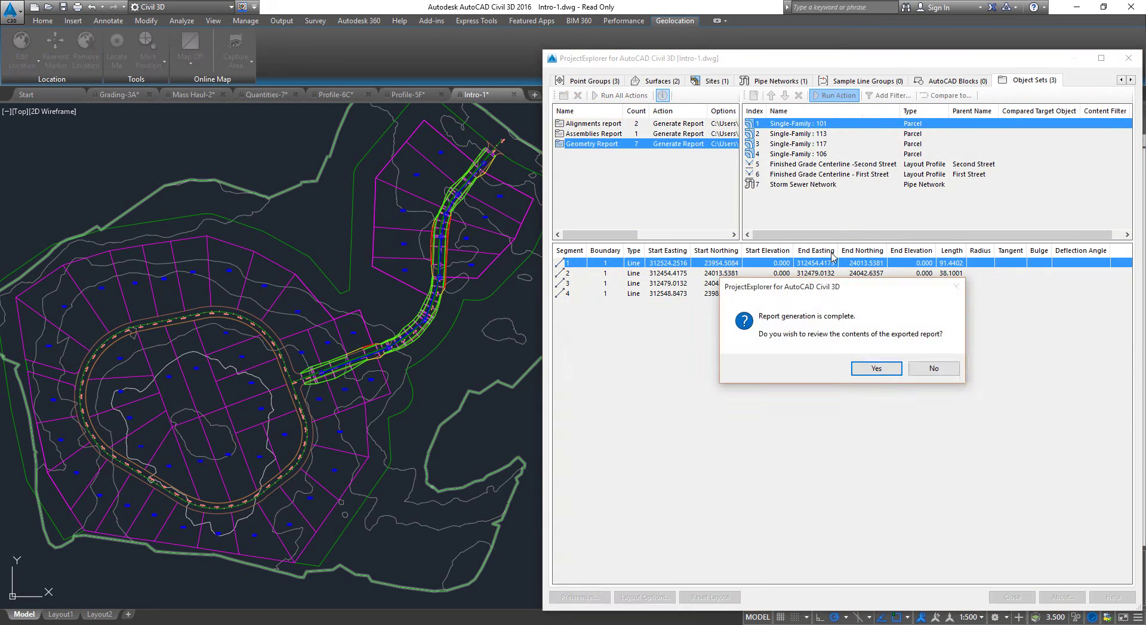
Step: Open the exported Geometry Report CSV in Excel and AutoFit every column width
click(876, 369)
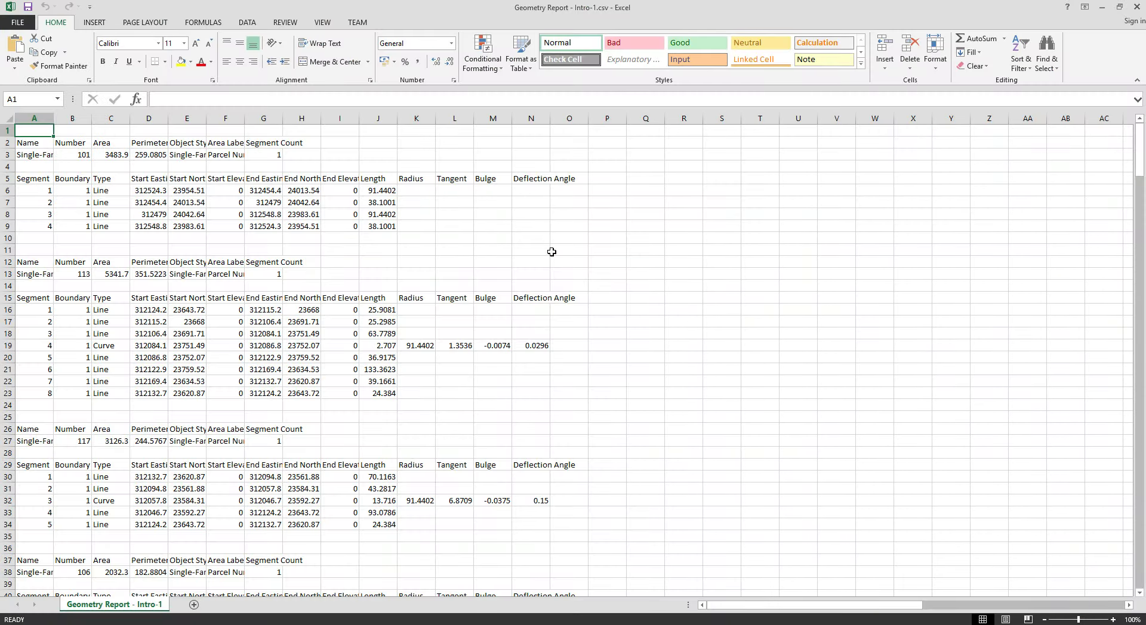
click(9, 118)
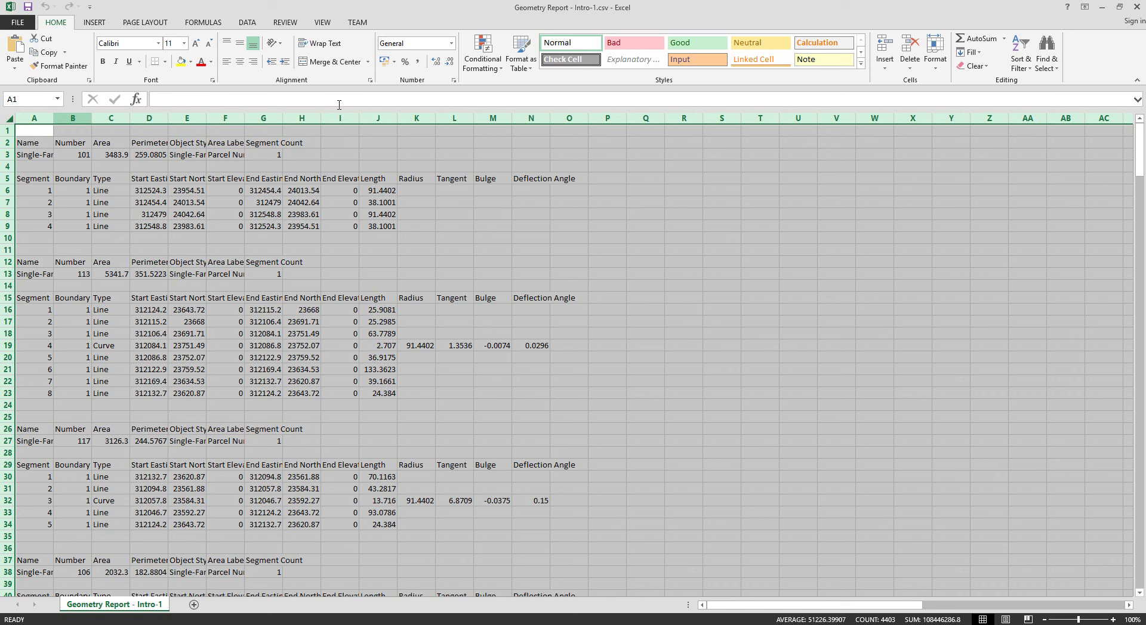
click(936, 54)
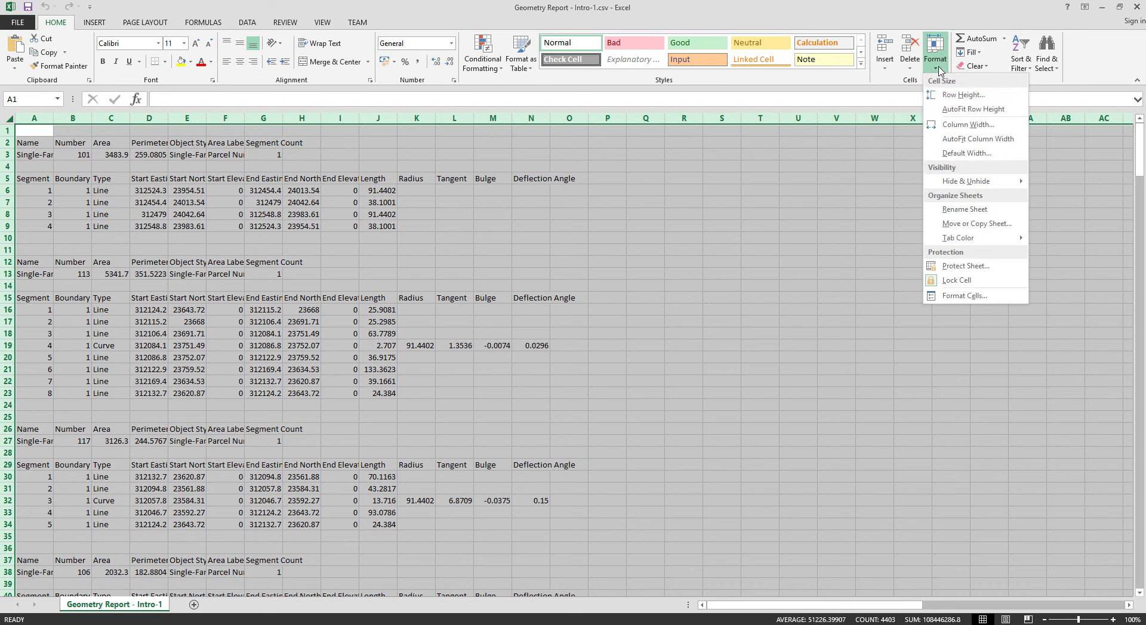
click(976, 138)
Step: Review the Start Elevation, Bearing and B63 station values, then close the workbook
click(546, 298)
scroll(550, 223, down, 4)
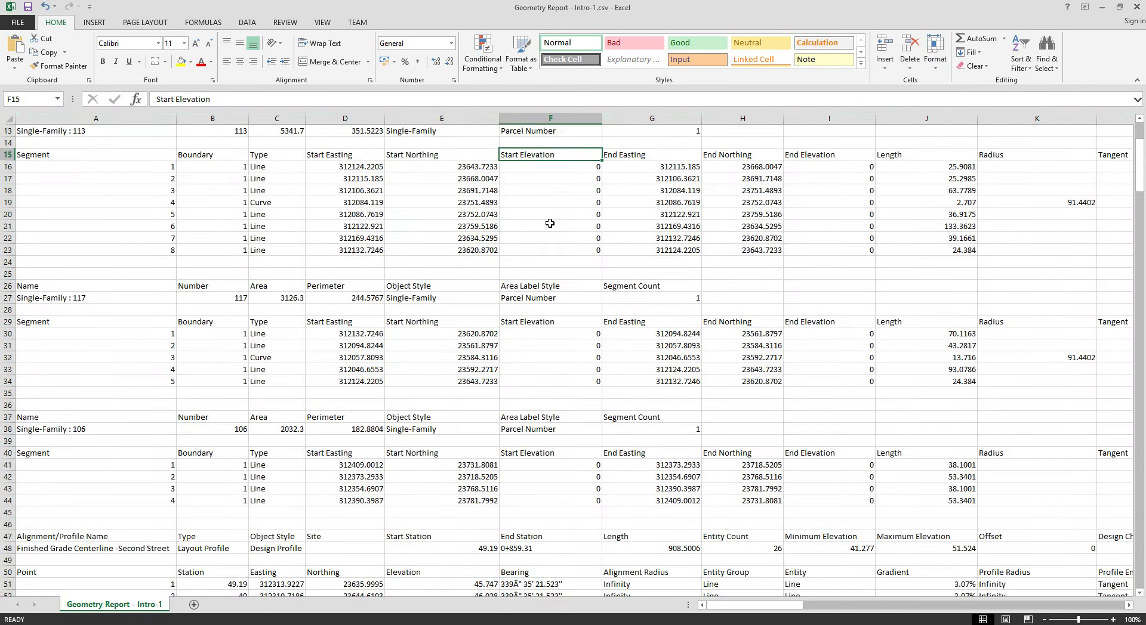
scroll(550, 223, down, 15)
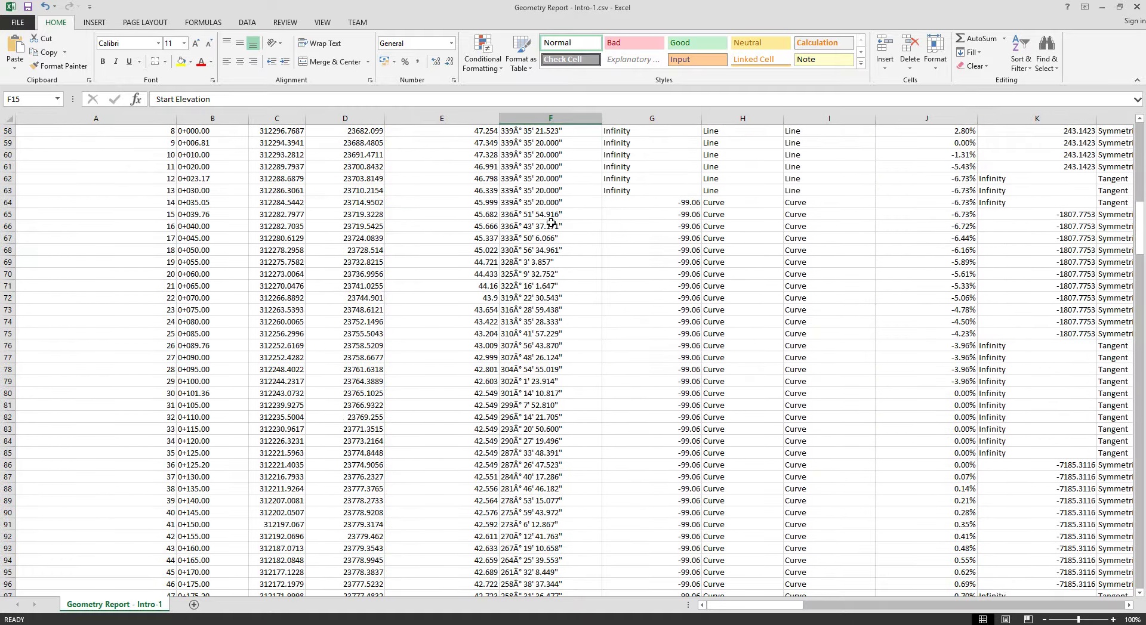
scroll(549, 223, down, 3)
scroll(552, 233, up, 10)
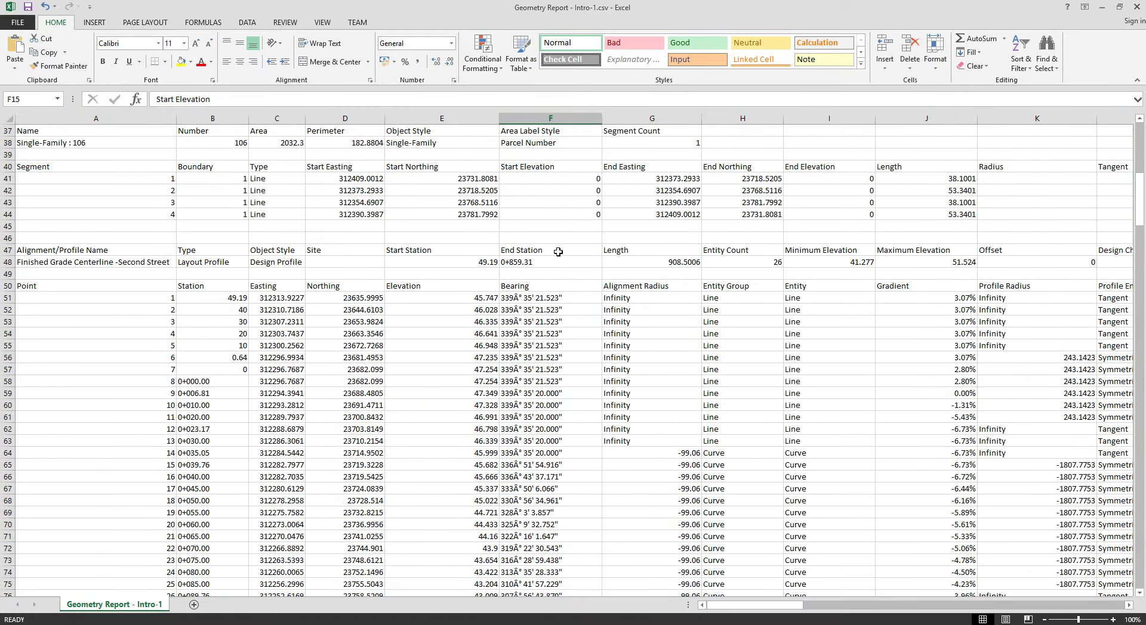
click(516, 298)
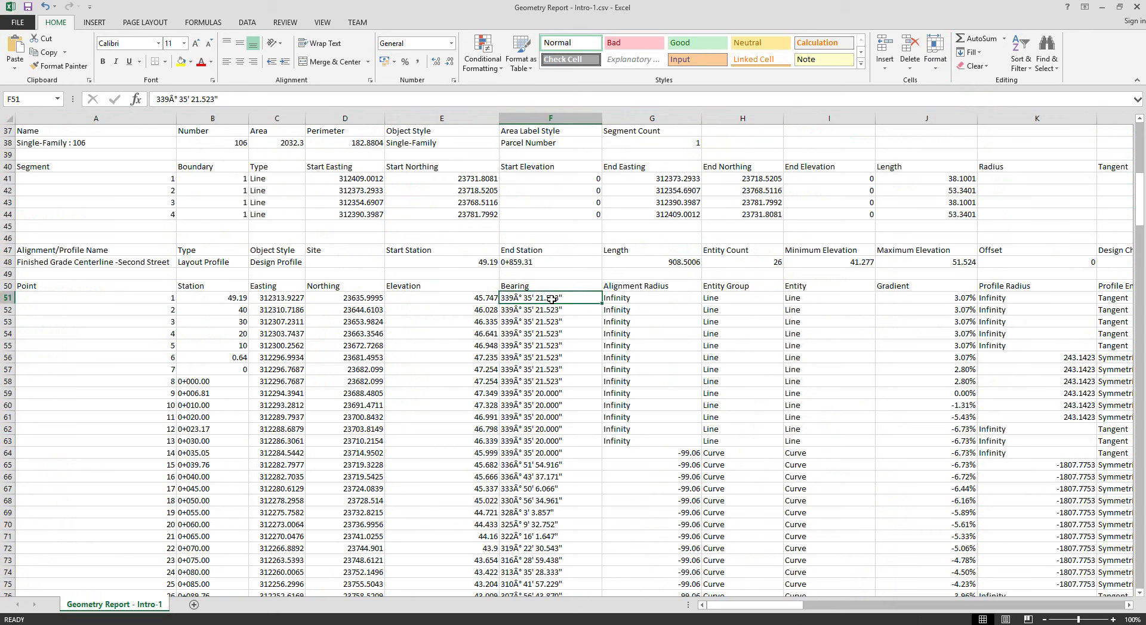
click(198, 442)
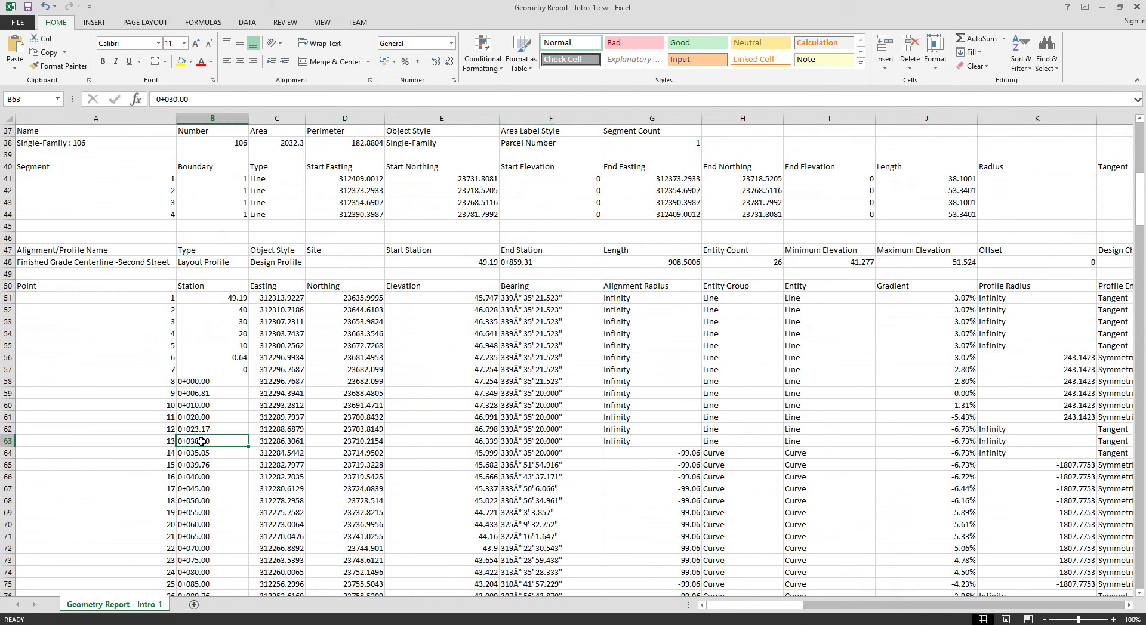
click(1136, 7)
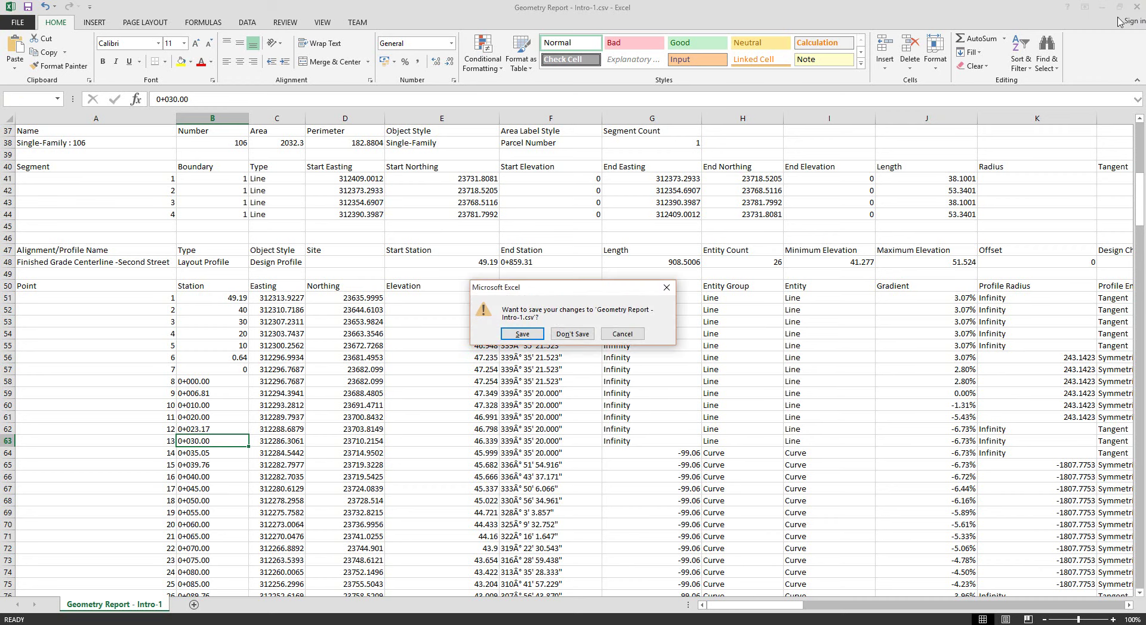
Step: Discard the Excel changes and set the Geometry Report's CSV layout to raw station values
click(567, 335)
double_click(594, 144)
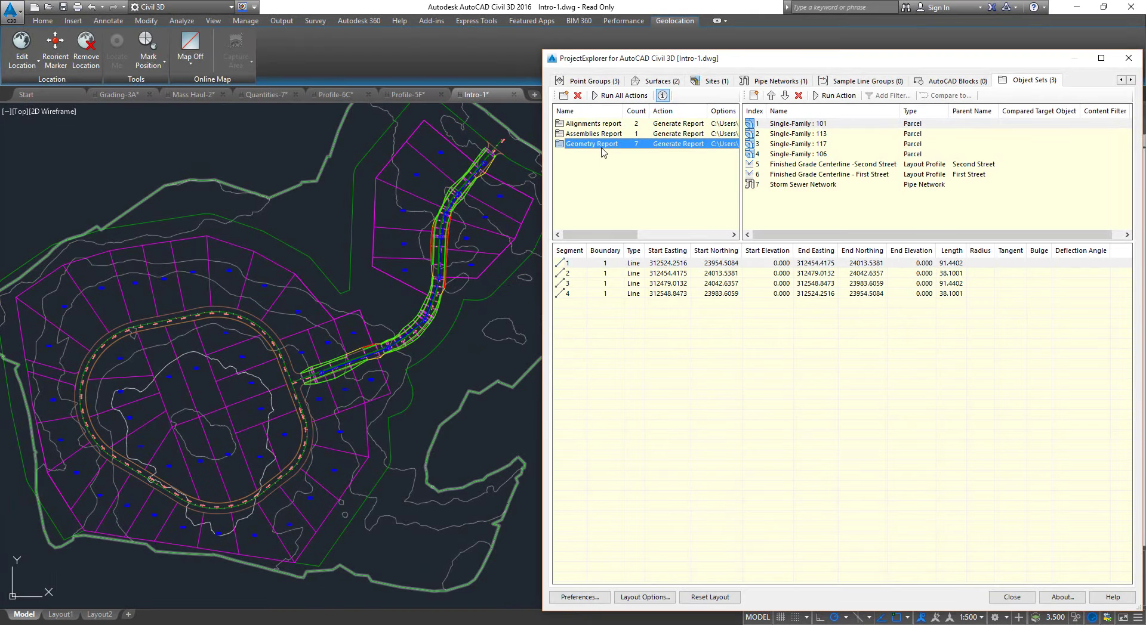
click(747, 395)
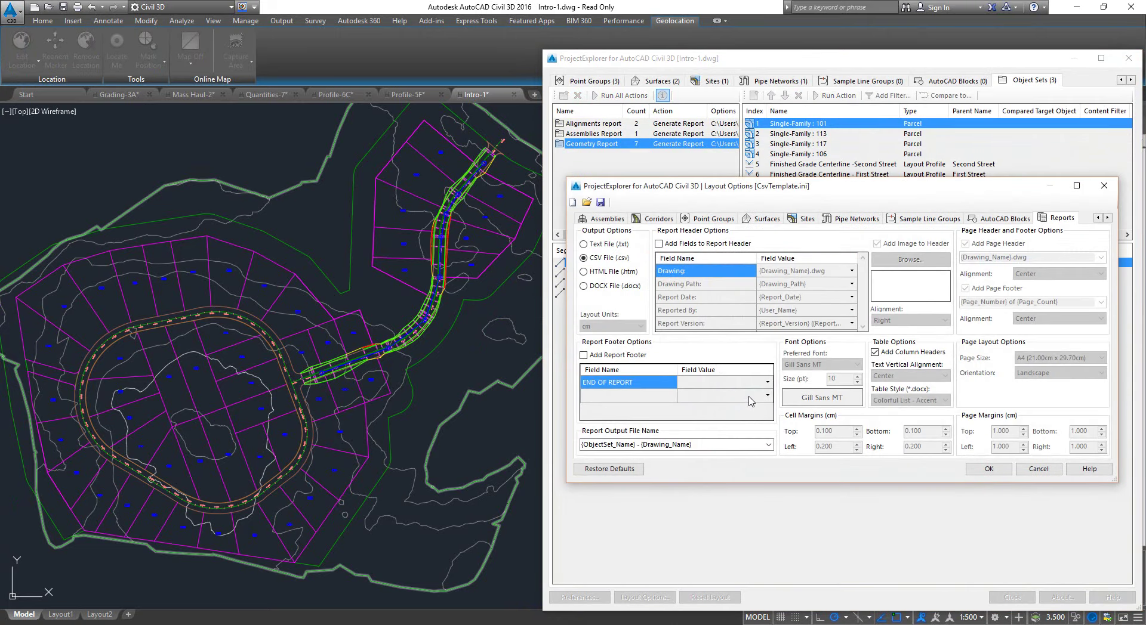
click(1099, 218)
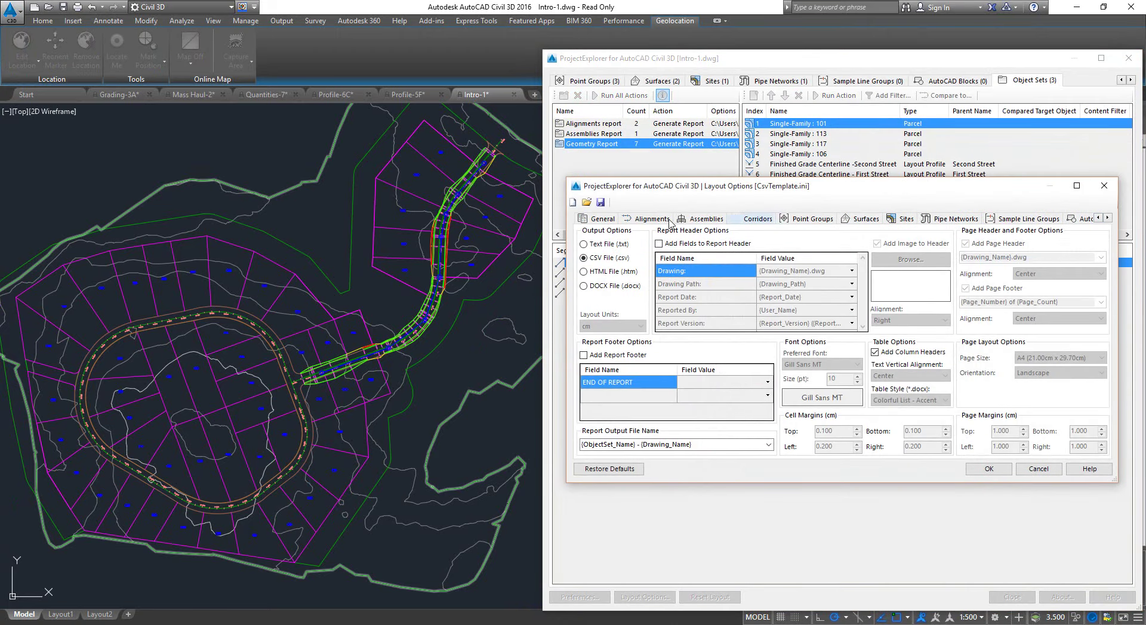
click(590, 220)
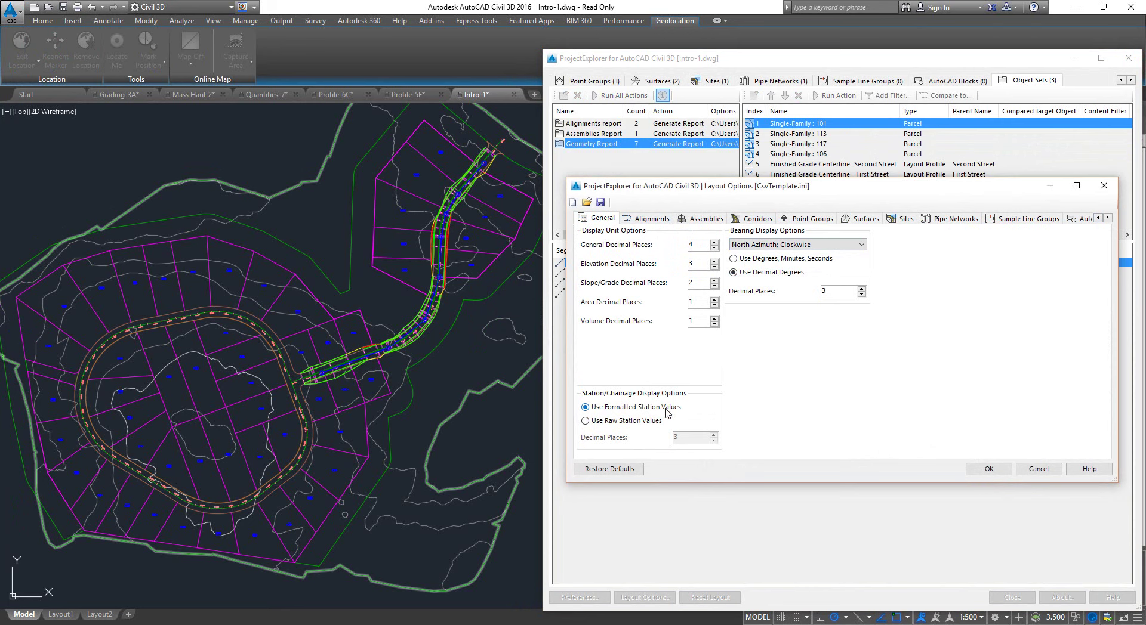
click(585, 421)
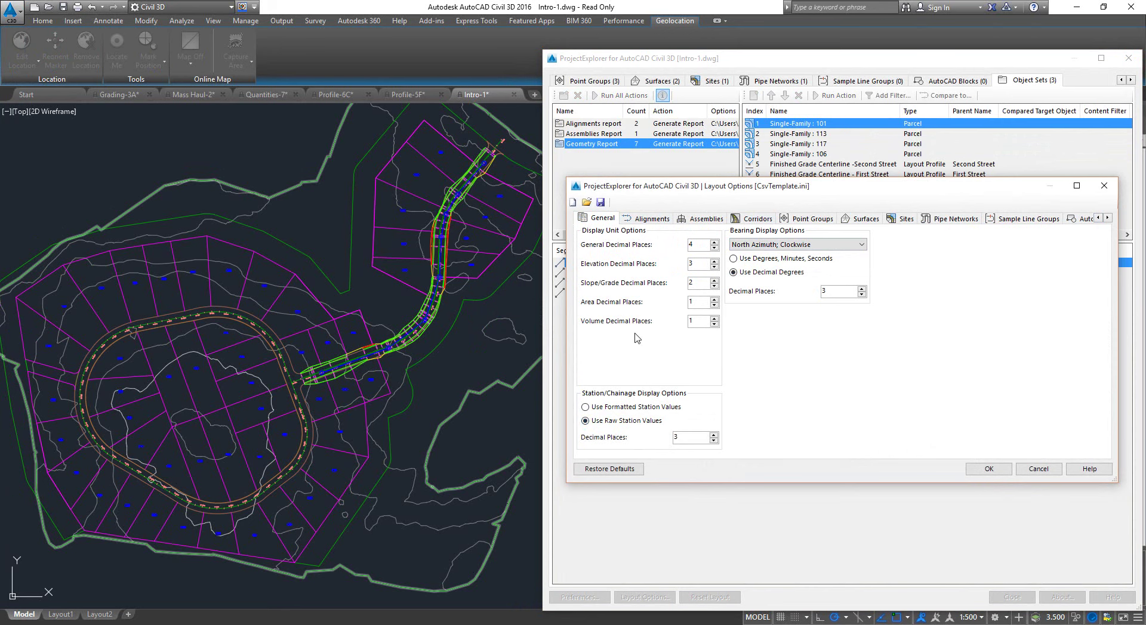
click(987, 471)
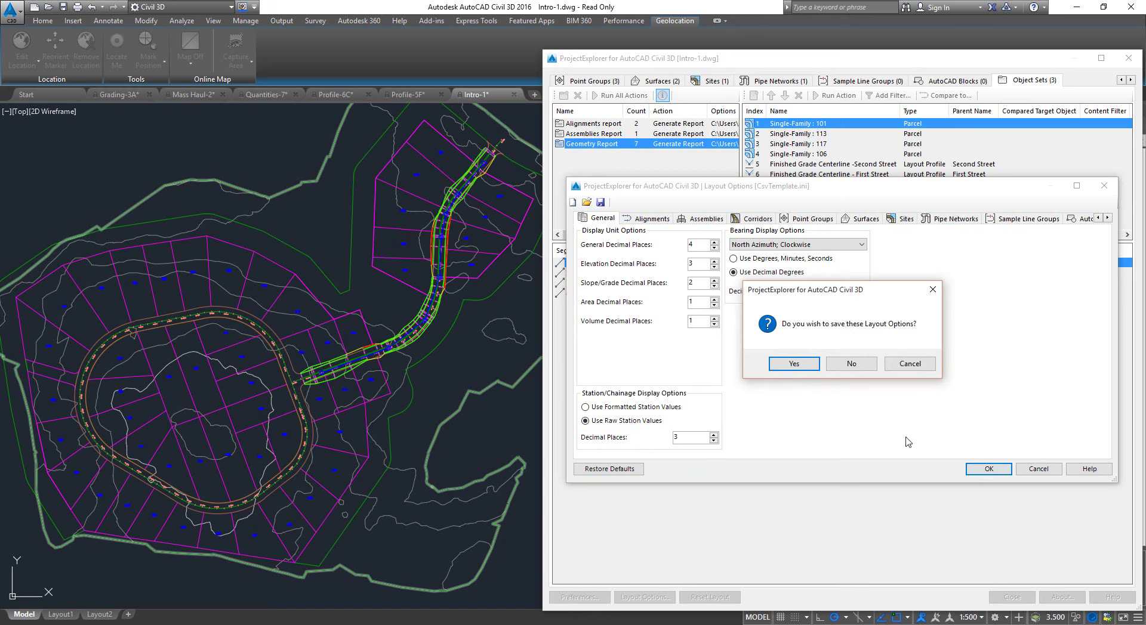
Step: Save the layout options over CsvTemplate.ini and confirm the Geometry Report set edits
click(794, 364)
double_click(792, 363)
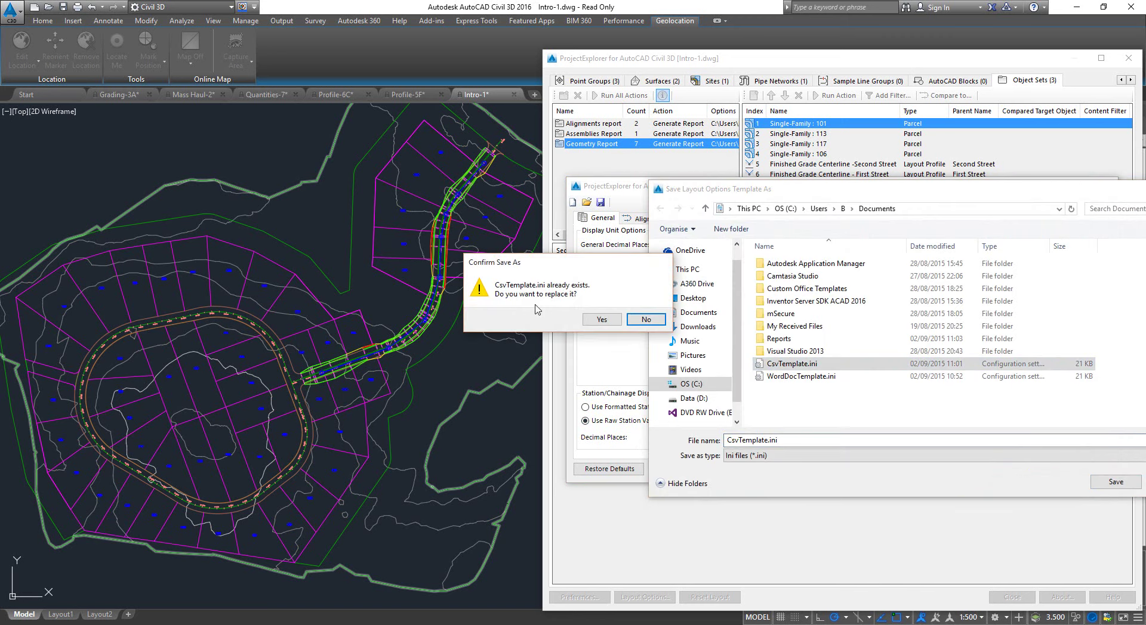
click(602, 320)
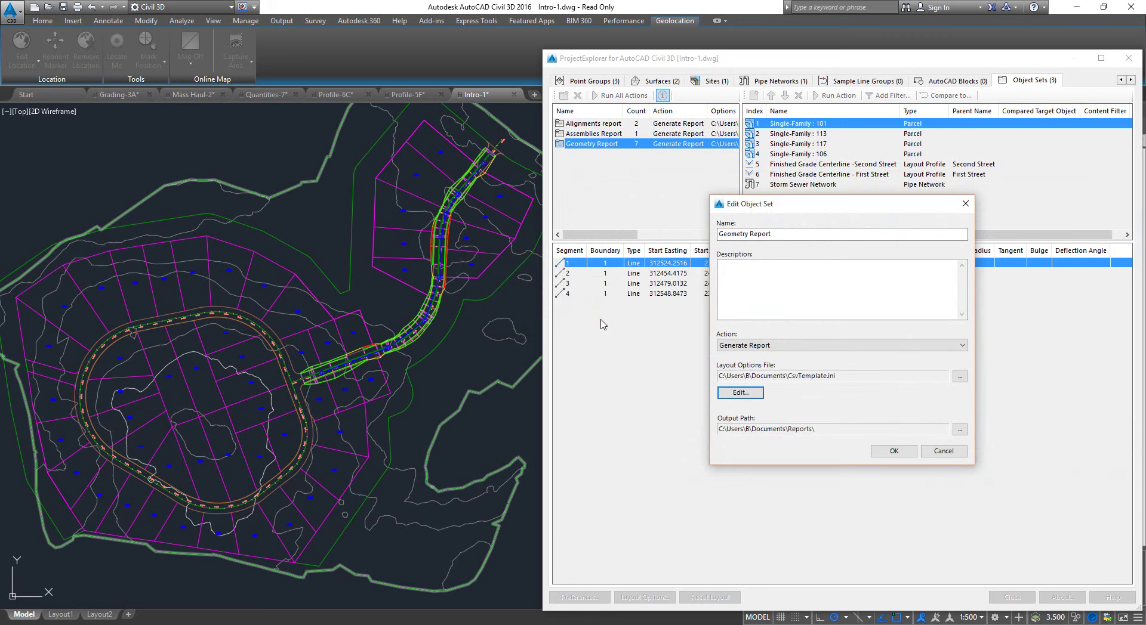
click(894, 451)
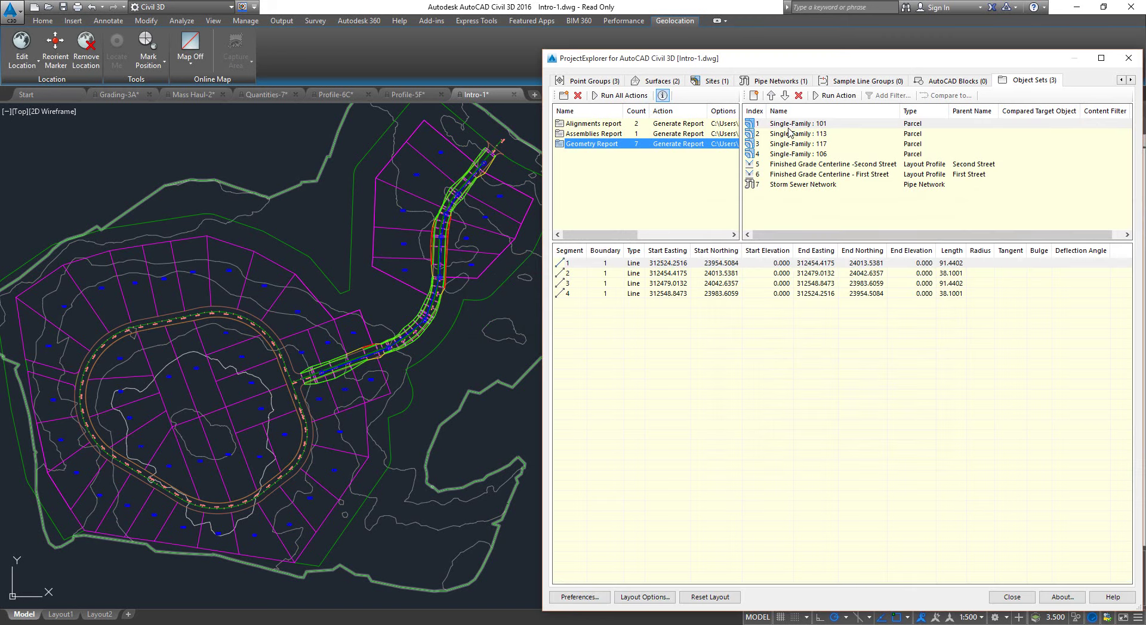
Step: Regenerate the Geometry Report and AutoFit all columns of the CSV in Excel
click(839, 98)
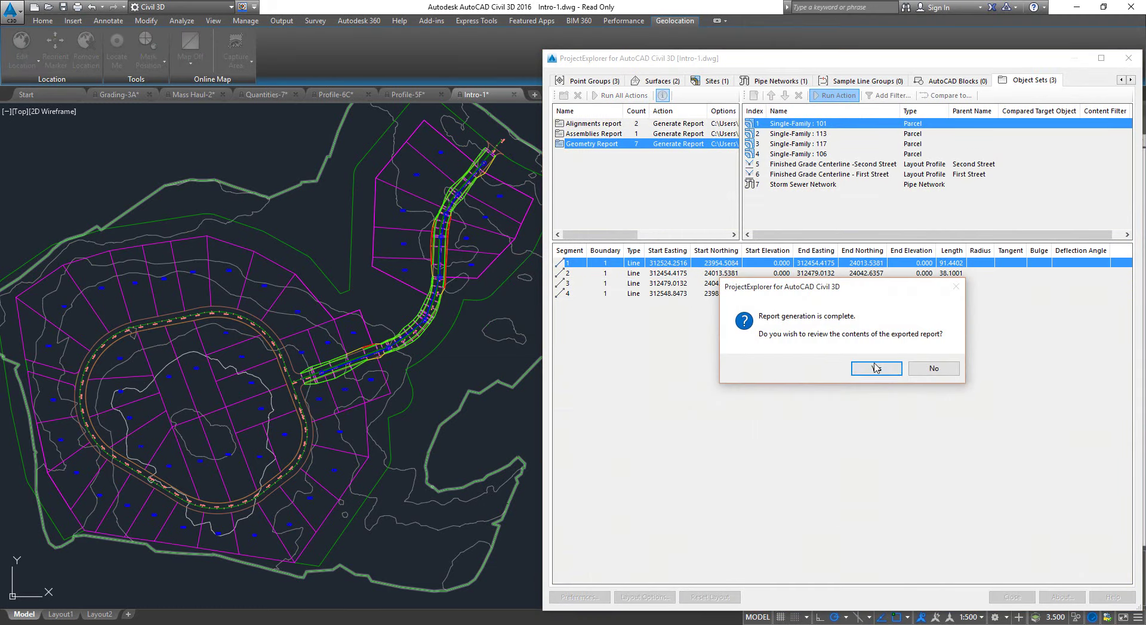
click(876, 369)
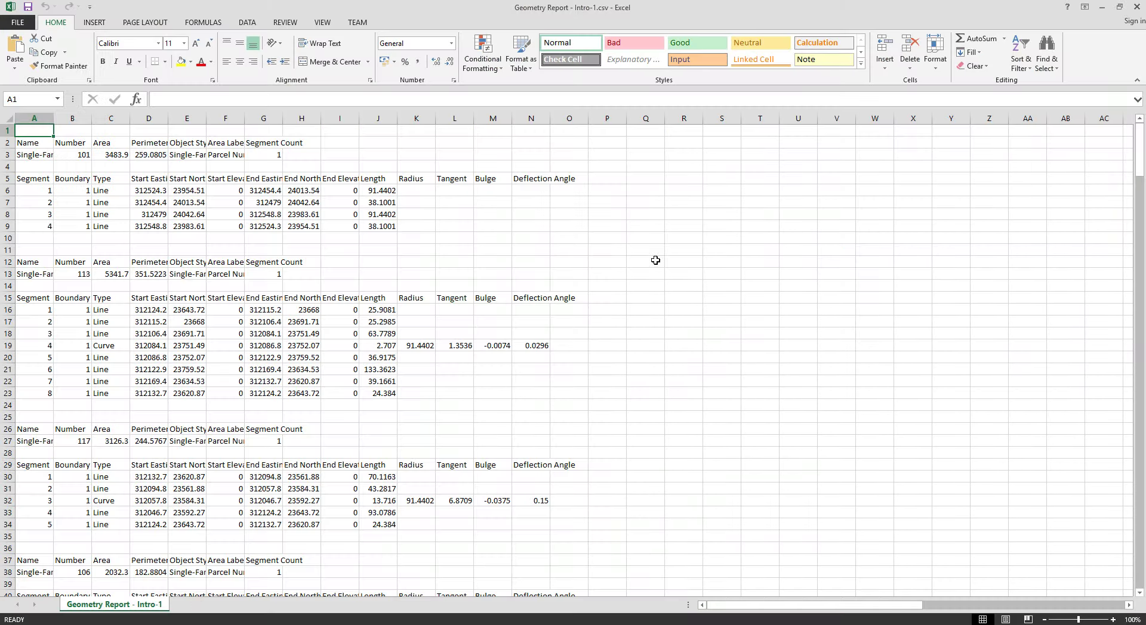
click(12, 118)
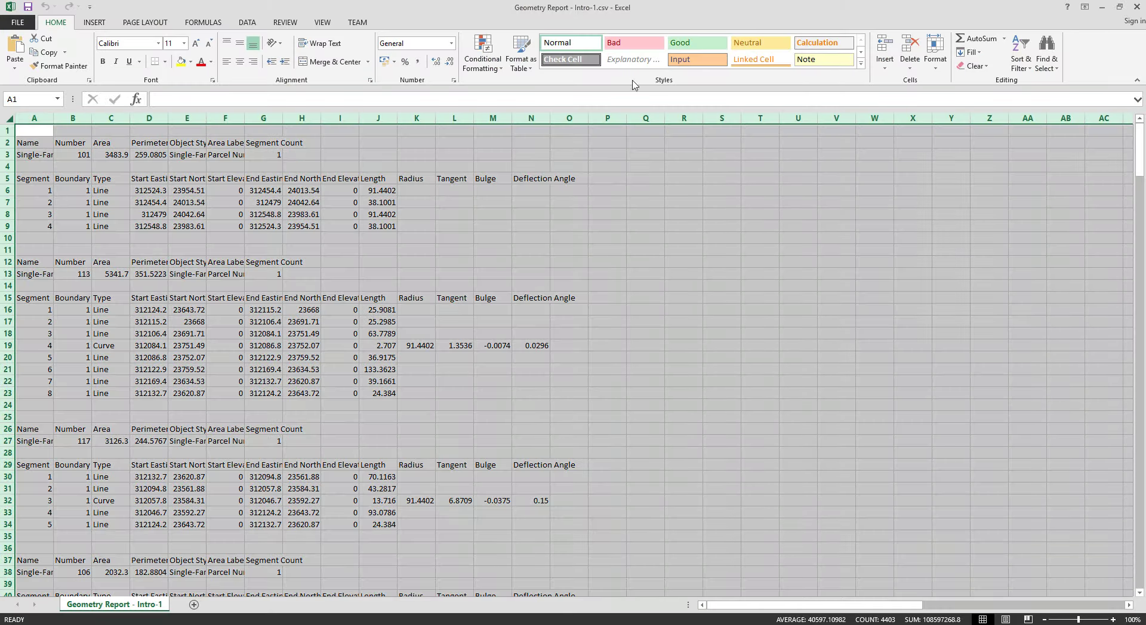
click(935, 59)
click(973, 139)
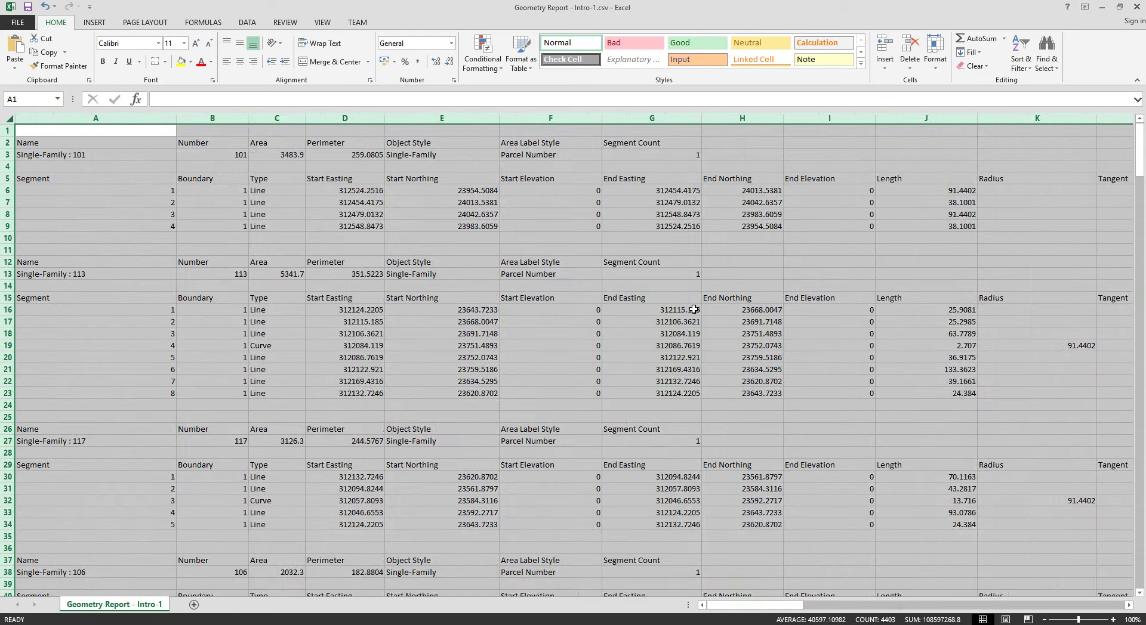
Step: Scroll through the profile points, checking raw station values like -49.188, then close the spreadsheet
click(657, 322)
scroll(575, 281, down, 9)
scroll(575, 274, down, 4)
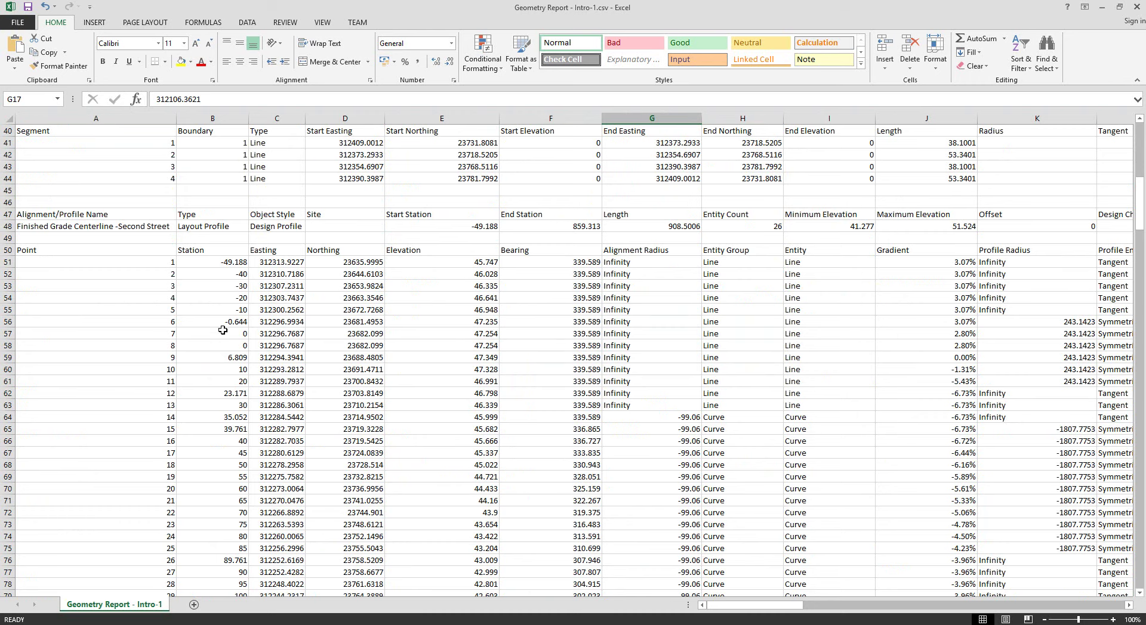
click(224, 473)
scroll(239, 454, down, 20)
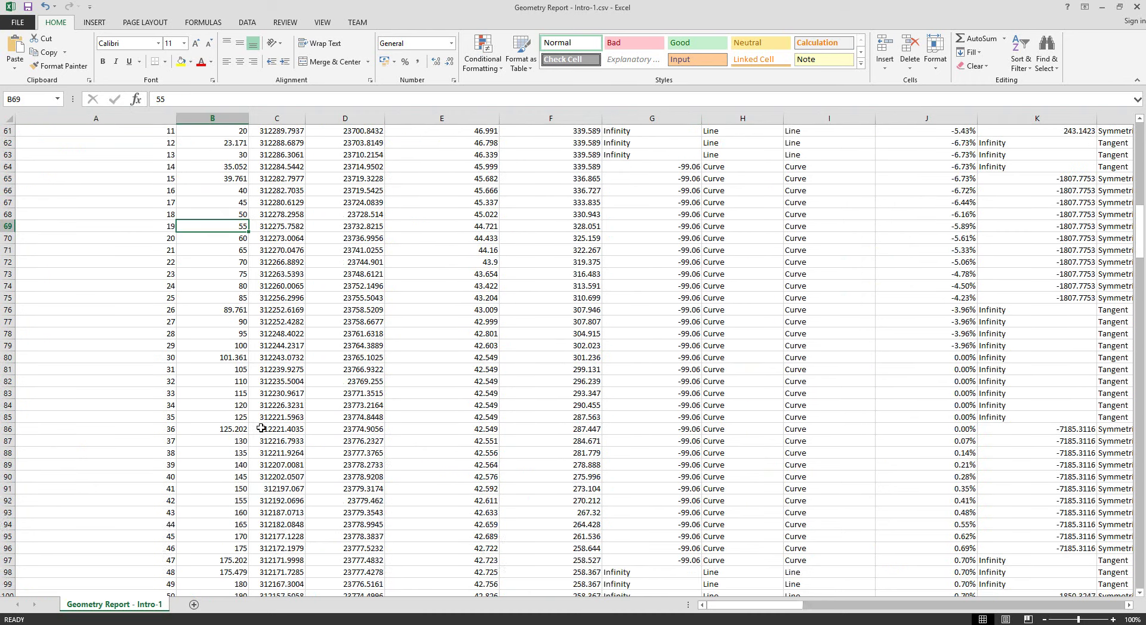
key(alt+F4)
Step: Discard the CSV changes, widen ProjectExplorer, and run all three object sets' report actions
click(573, 337)
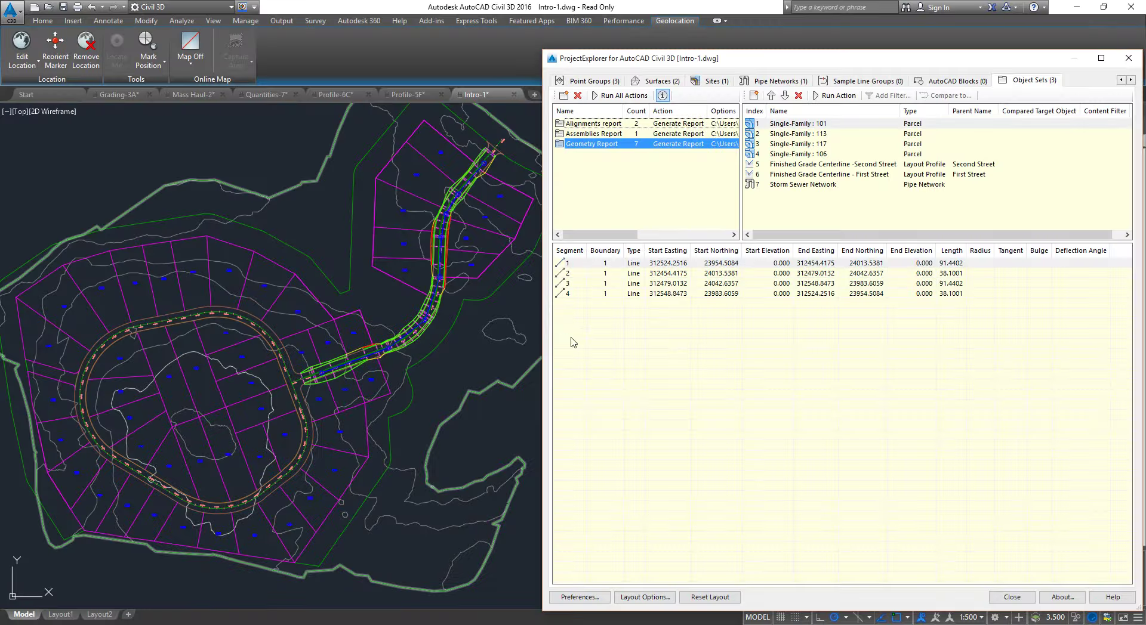
drag(541, 250, 481, 250)
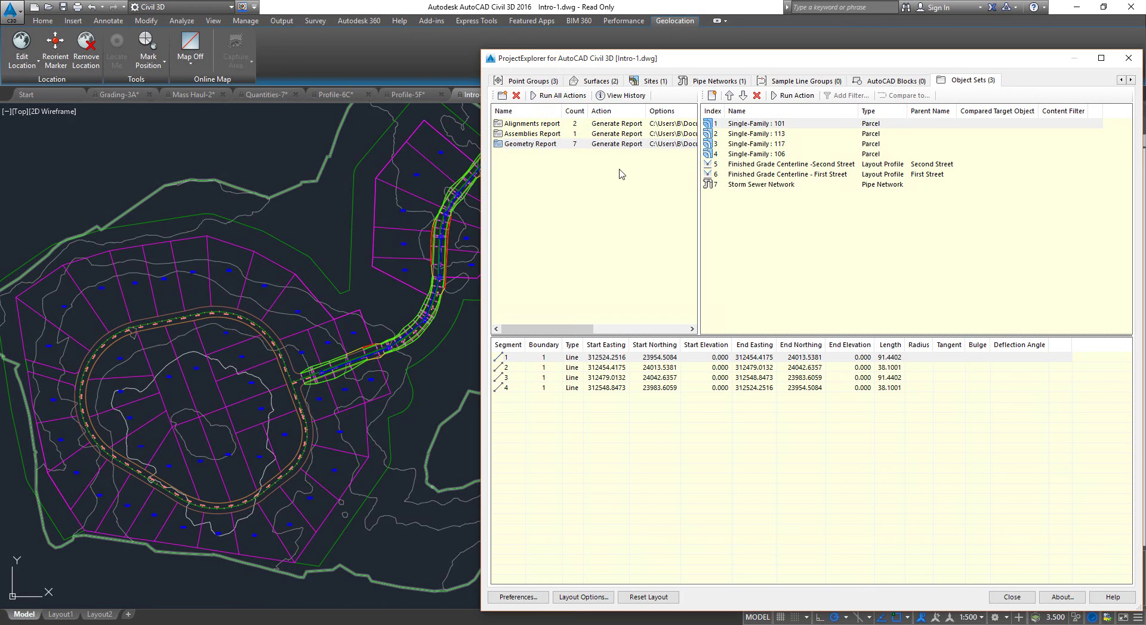
click(554, 98)
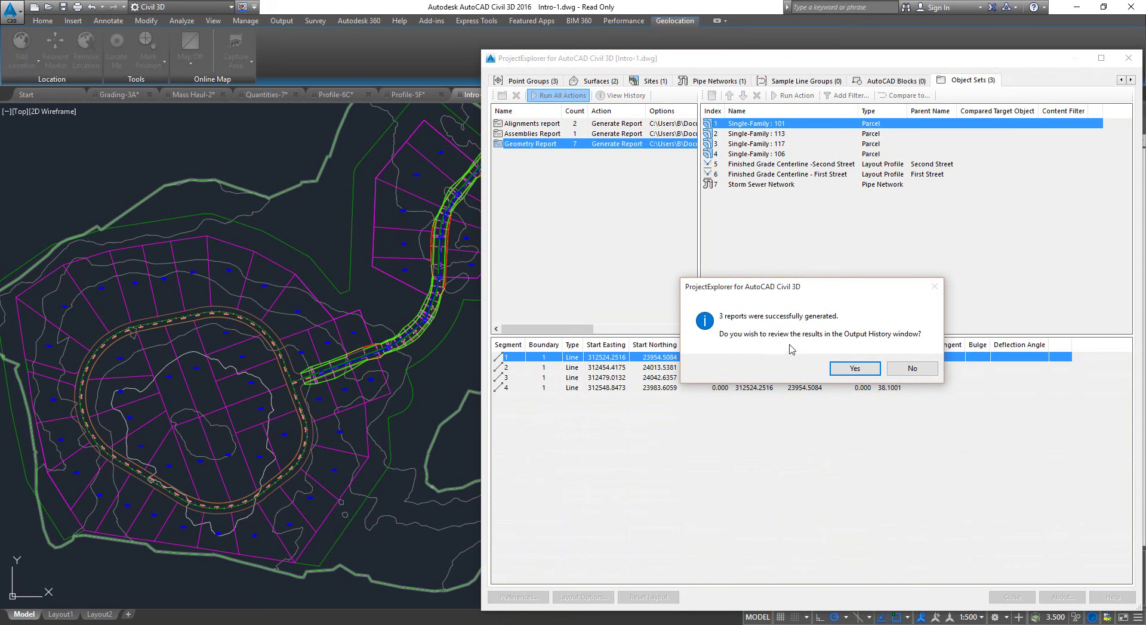
Step: Show Output Generation History enlarged to reveal Object Set, and open Alignments report - Intro-1.docx
click(854, 368)
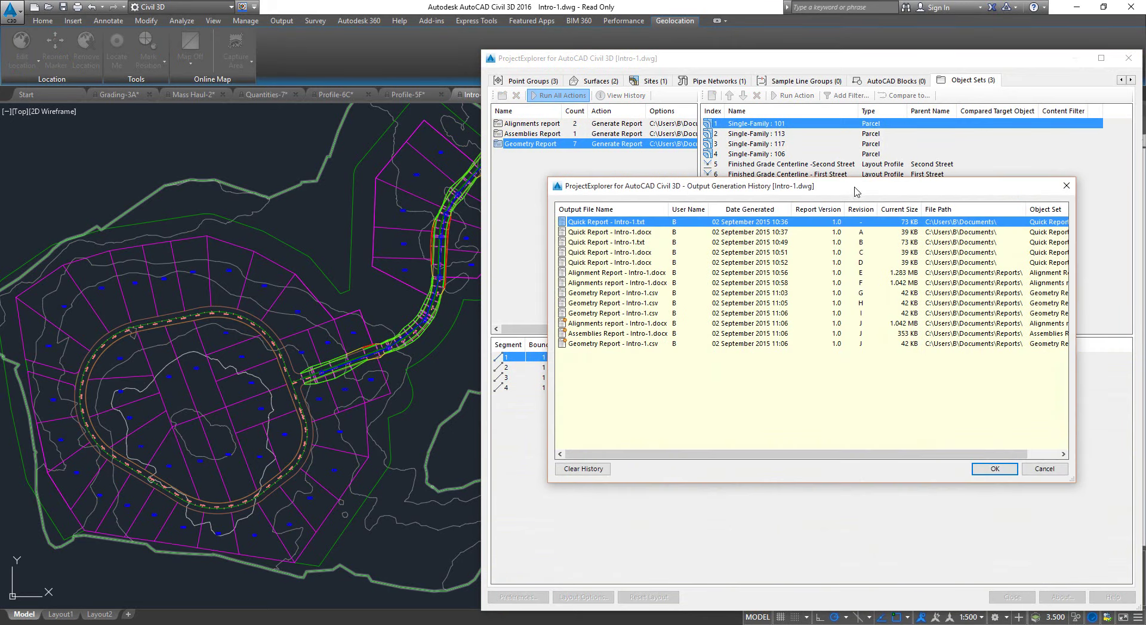
drag(857, 193, 689, 158)
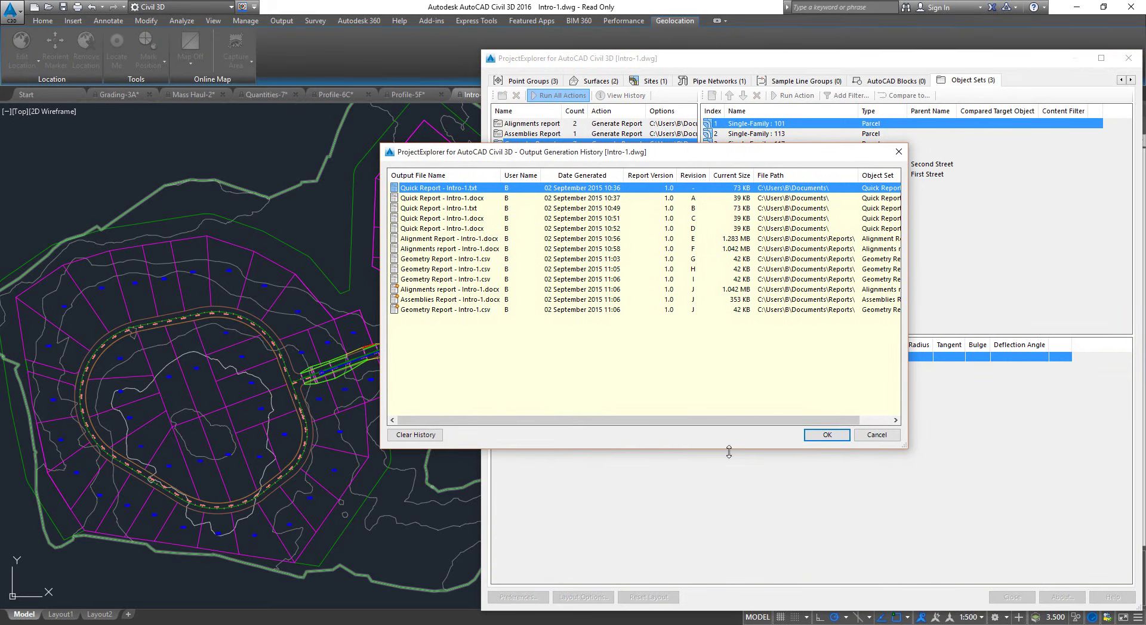
drag(729, 449, 731, 518)
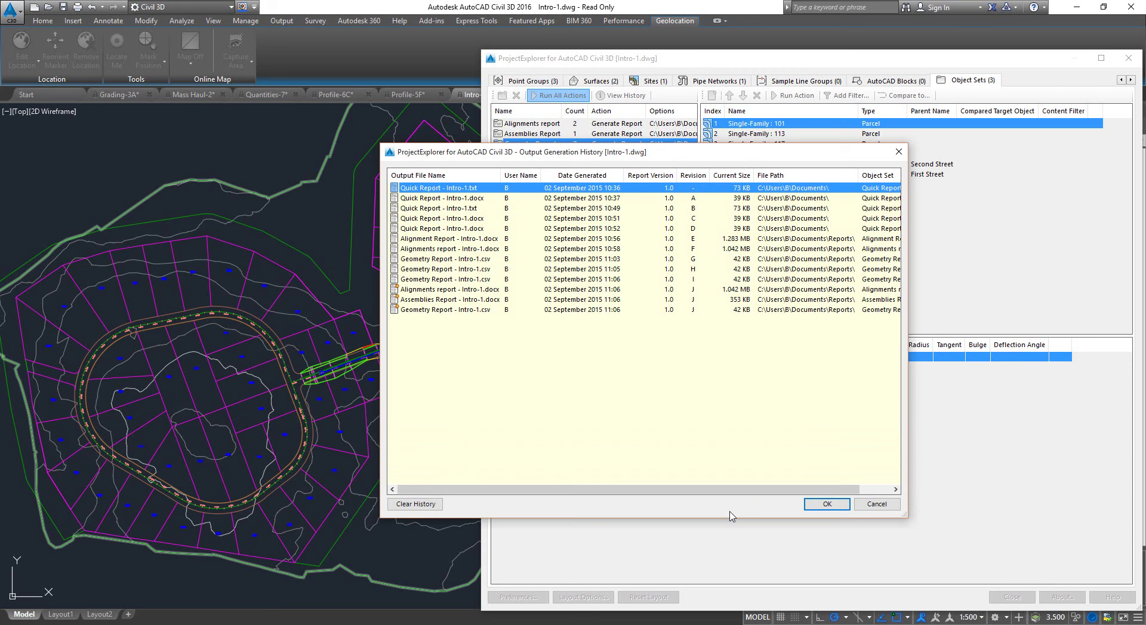
drag(907, 517, 1056, 516)
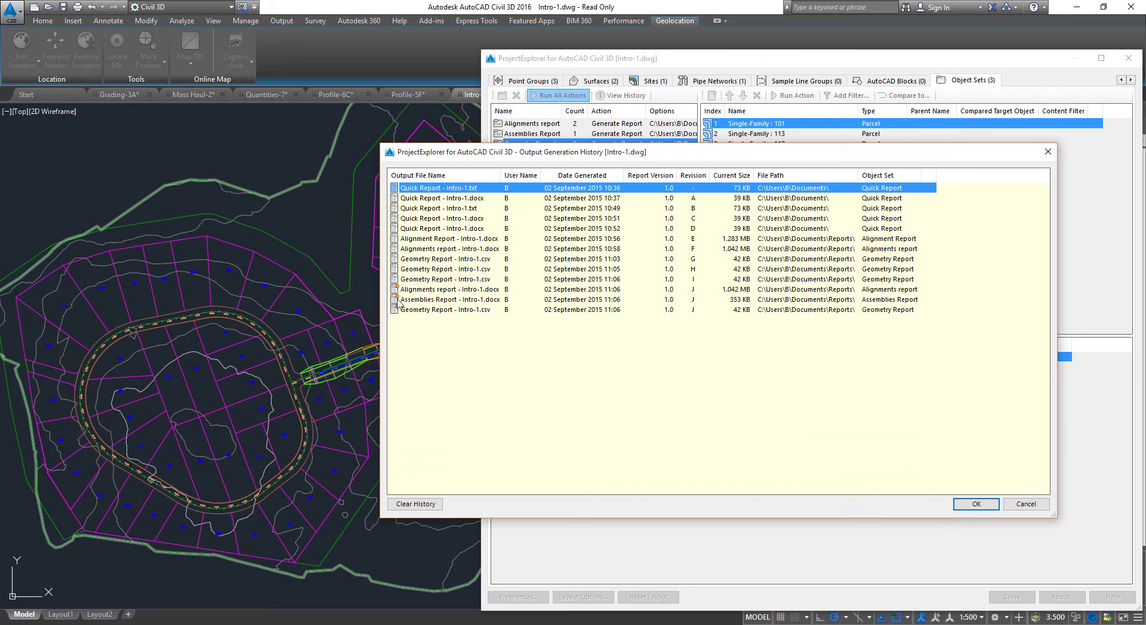
double_click(570, 293)
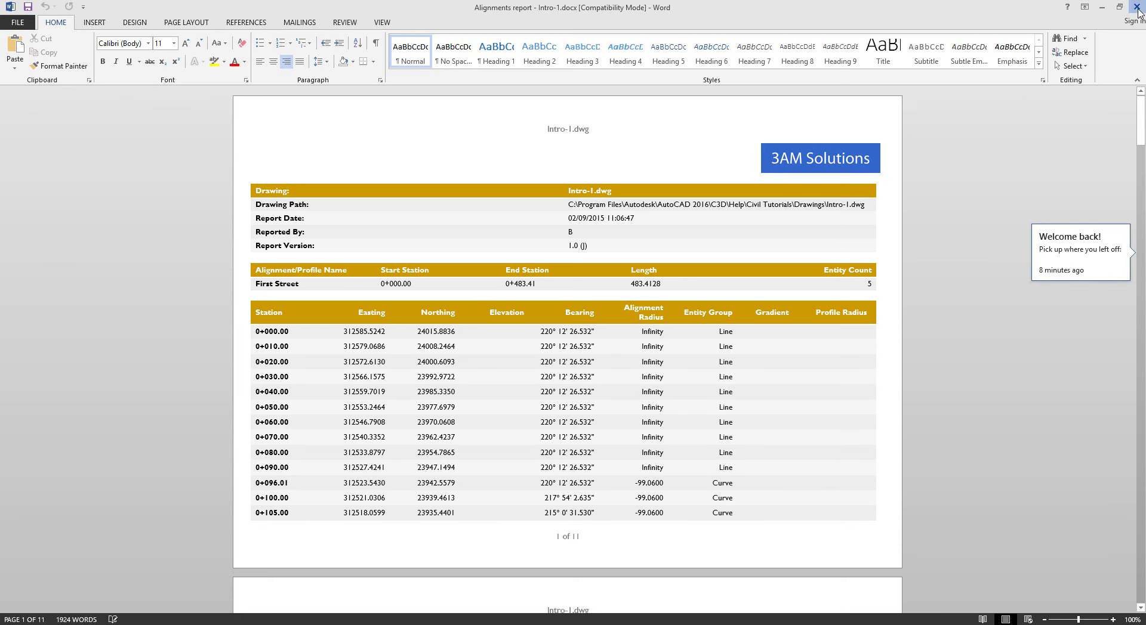
Step: Close the Alignments report, then view and close Assemblies Report - Intro-1.docx and Geometry Report - Intro-1.csv
click(1136, 7)
click(493, 301)
double_click(493, 302)
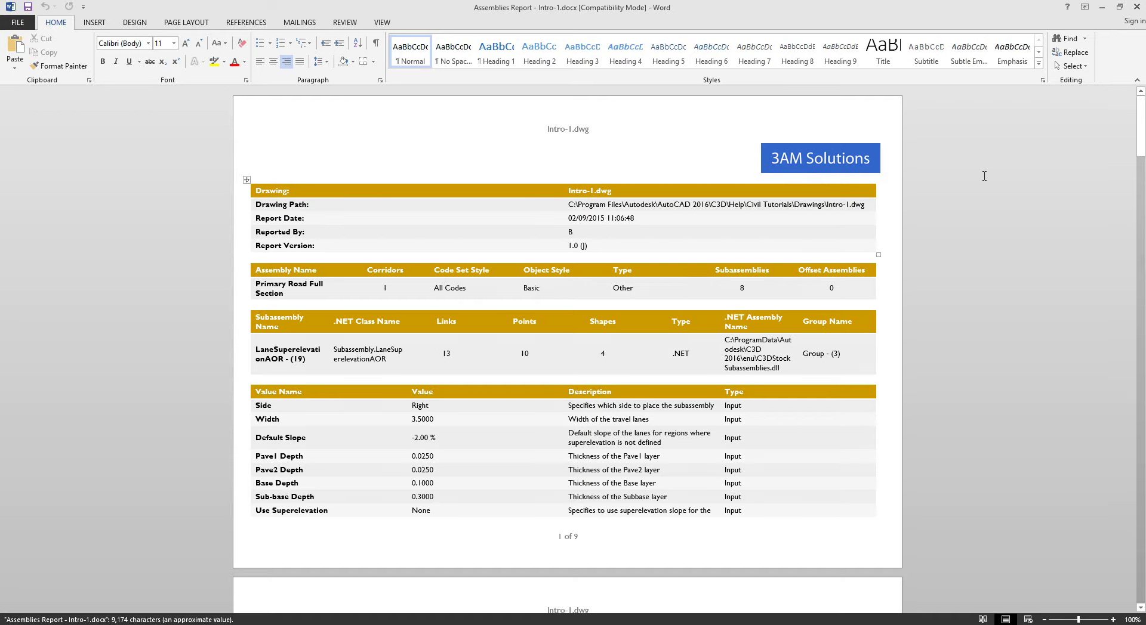
click(1136, 7)
double_click(453, 311)
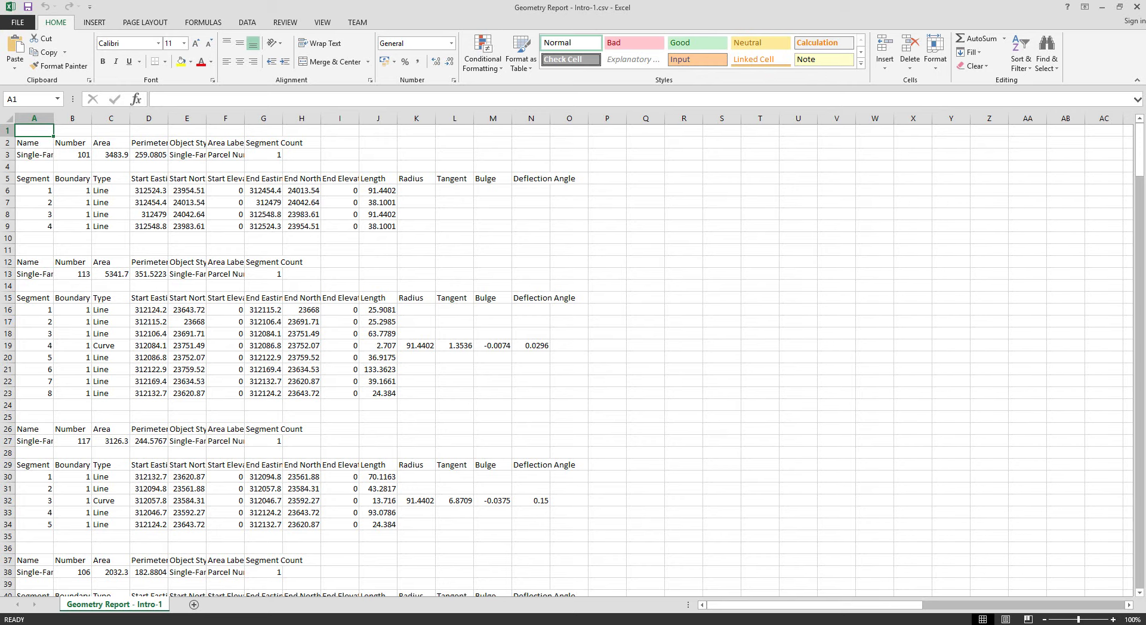
click(1137, 7)
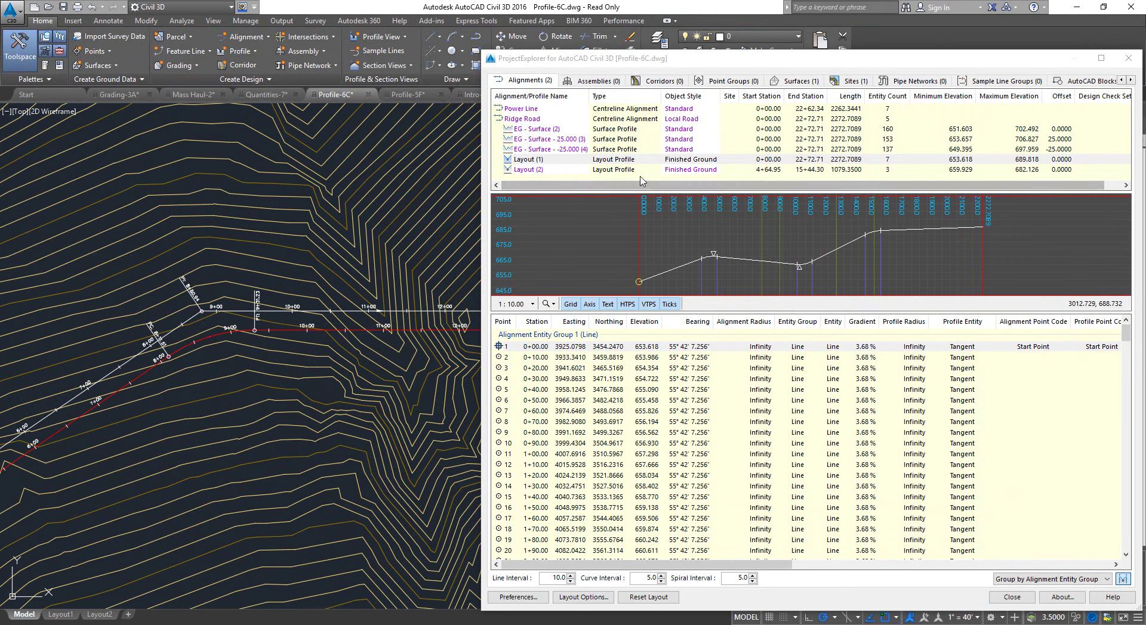
Step: Create a 'Comparison Report' object set from the Layout (1) profile, set to generate a report
click(532, 159)
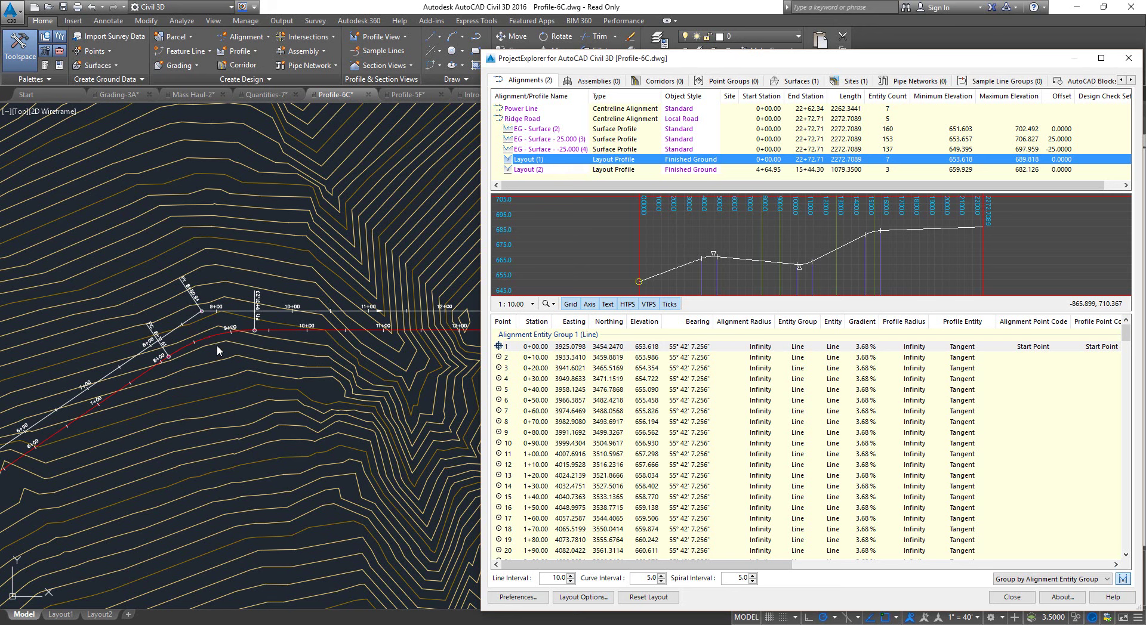
right_click(554, 162)
mouse_move(607, 223)
click(688, 224)
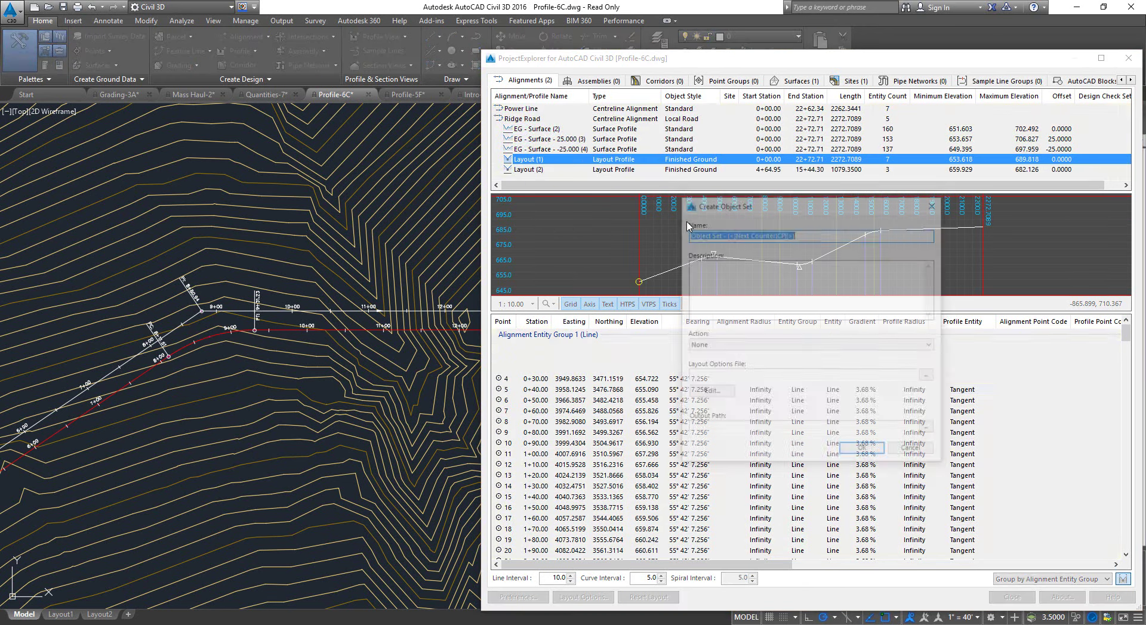
text(Comparison Report)
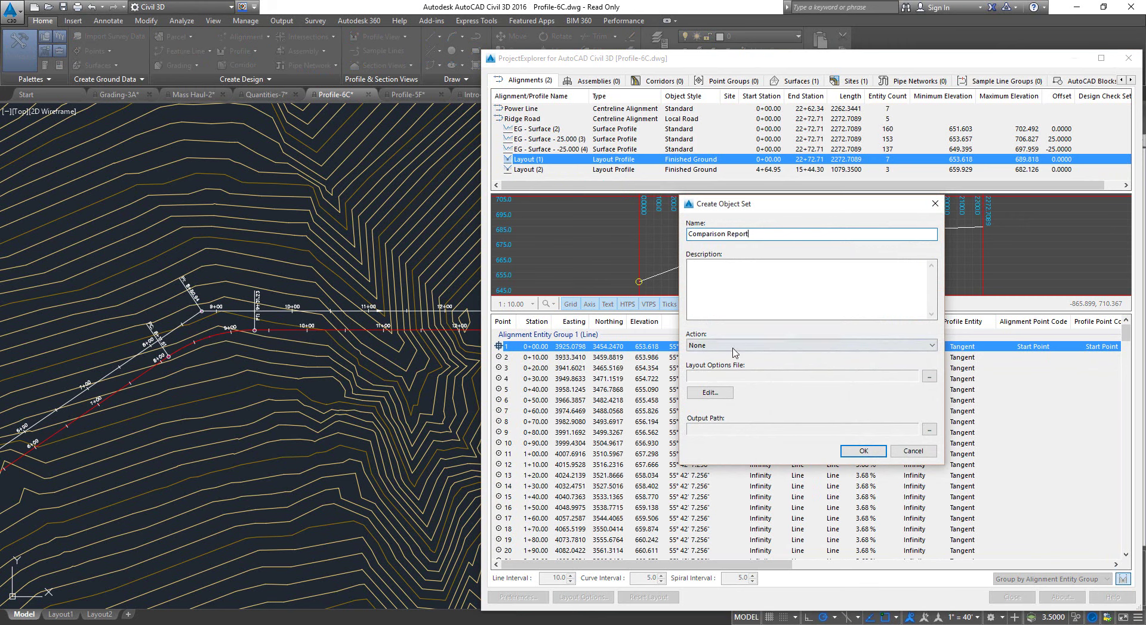
click(734, 348)
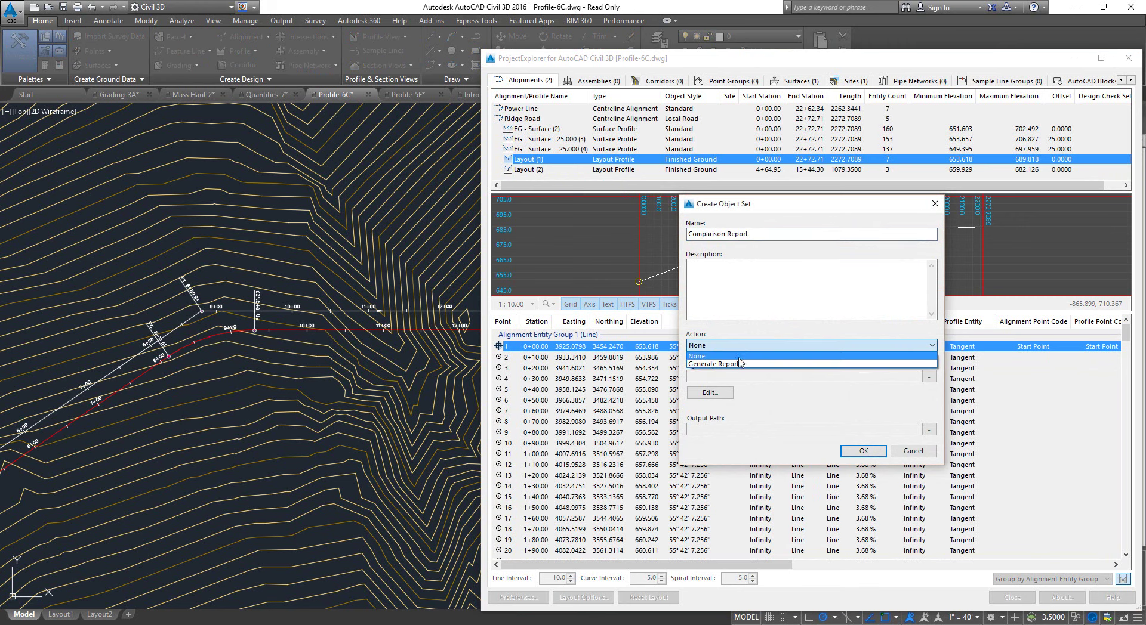
click(743, 364)
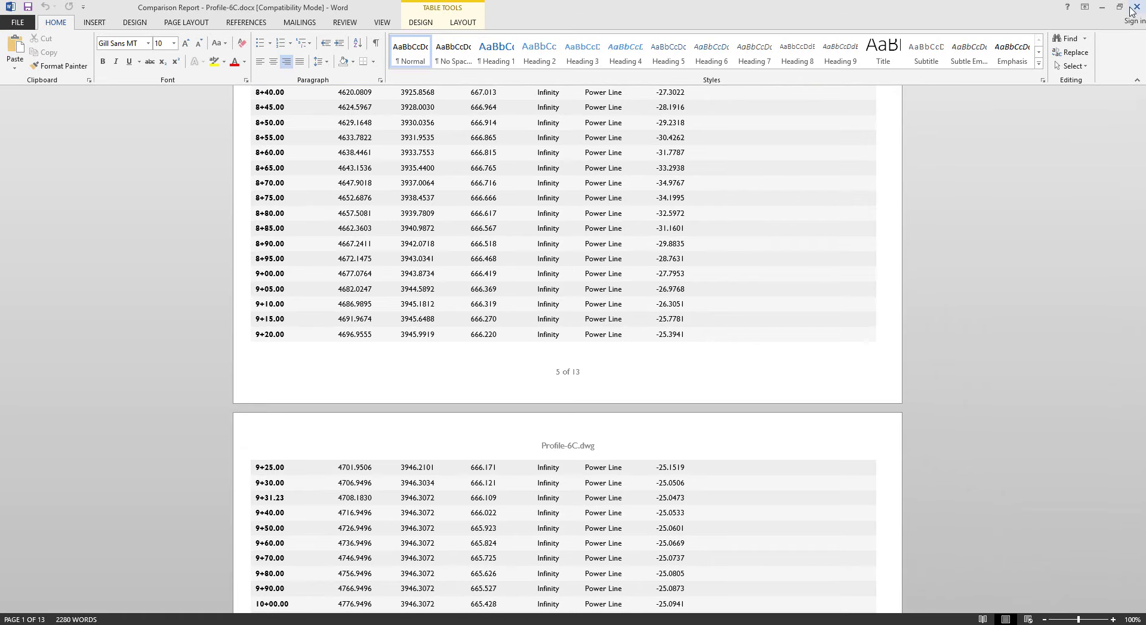
Step: Close the Comparison Report document and select the Power Line alignment in the drawing
click(1135, 11)
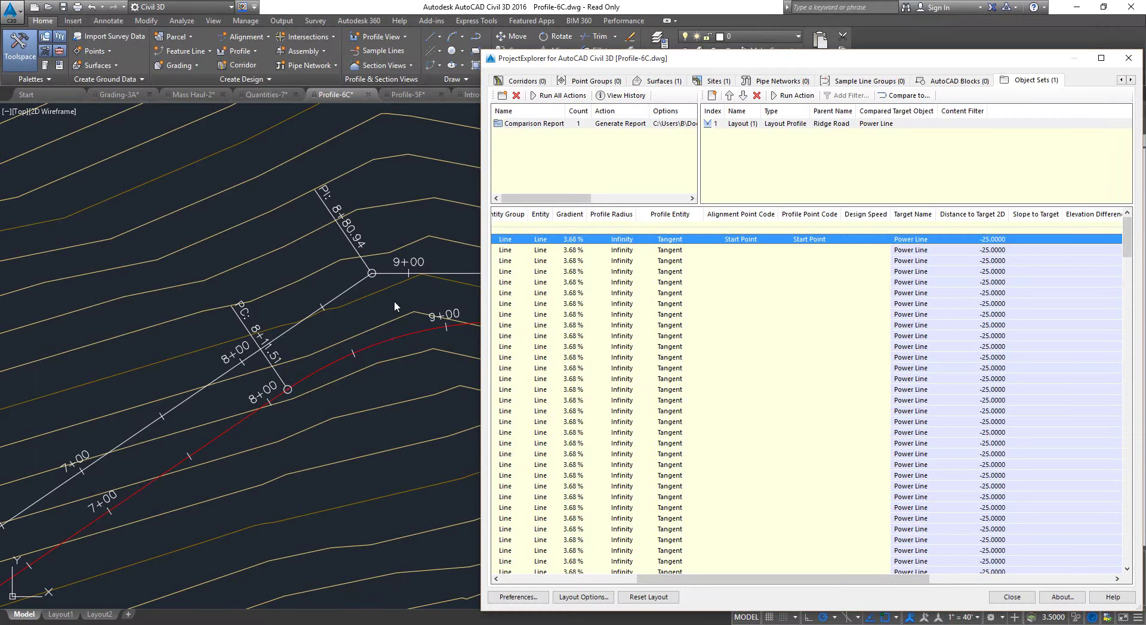
click(363, 281)
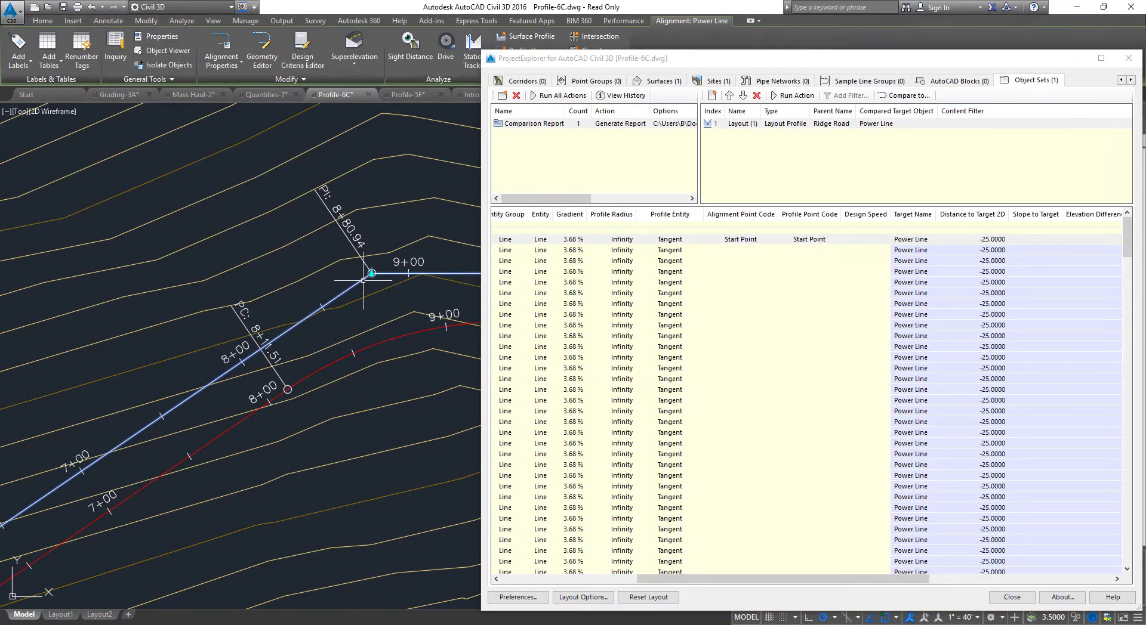